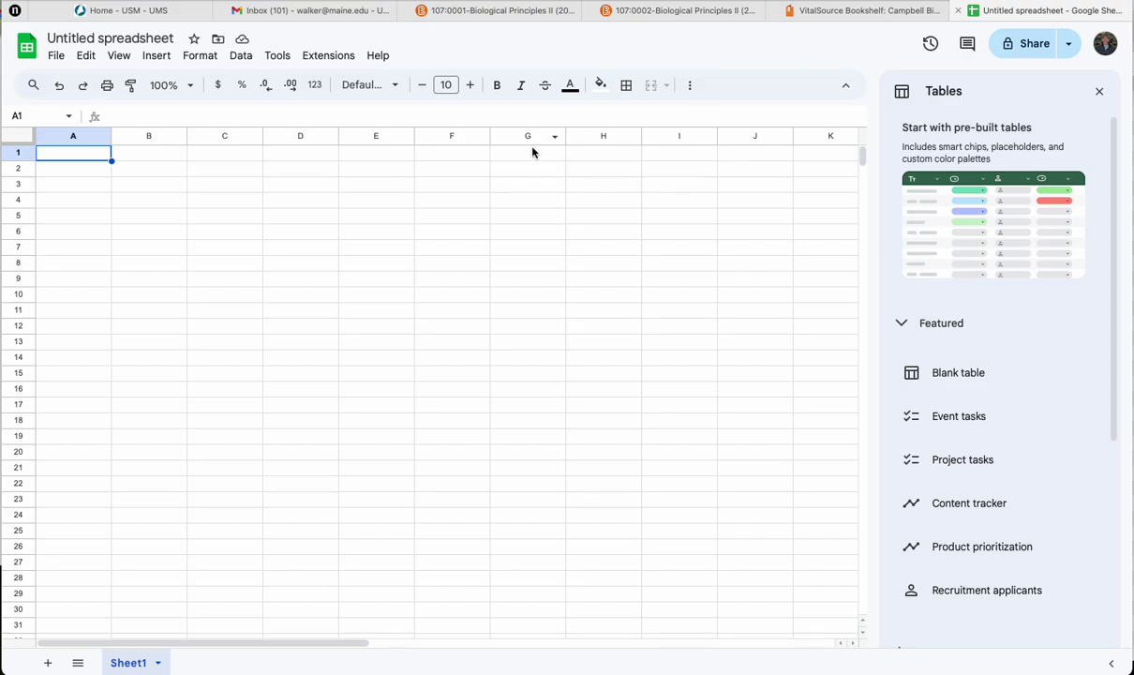
Step: Paste the copied logistic growth equation image into the sheet at cell A1
key(ctrl+v)
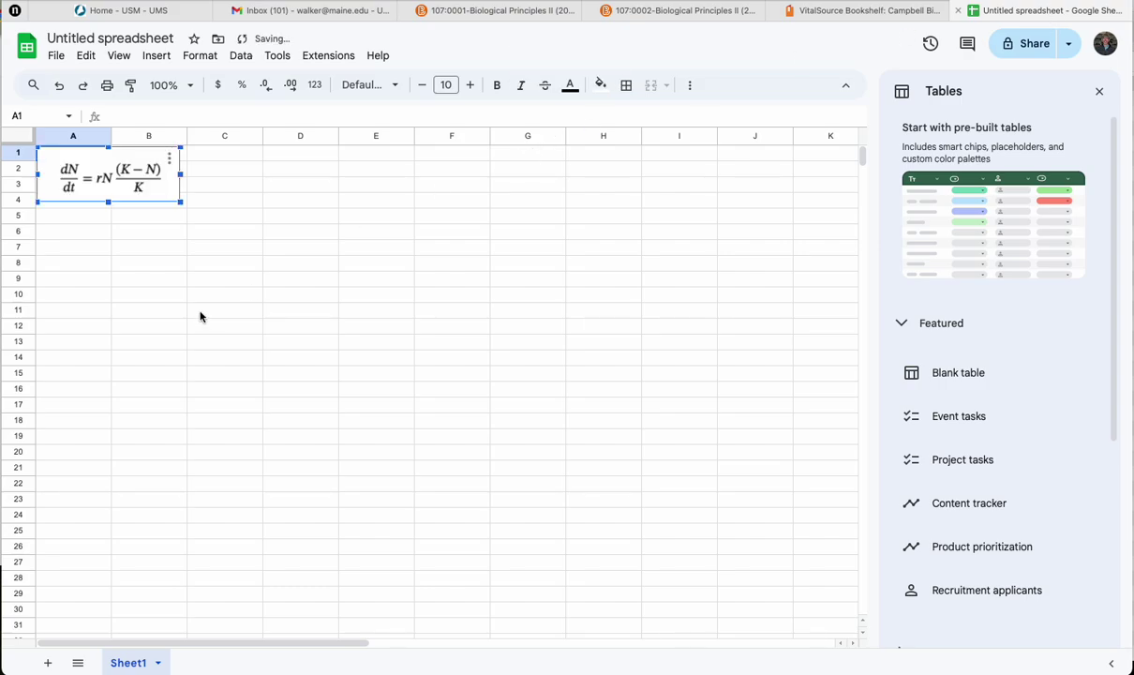
click(110, 298)
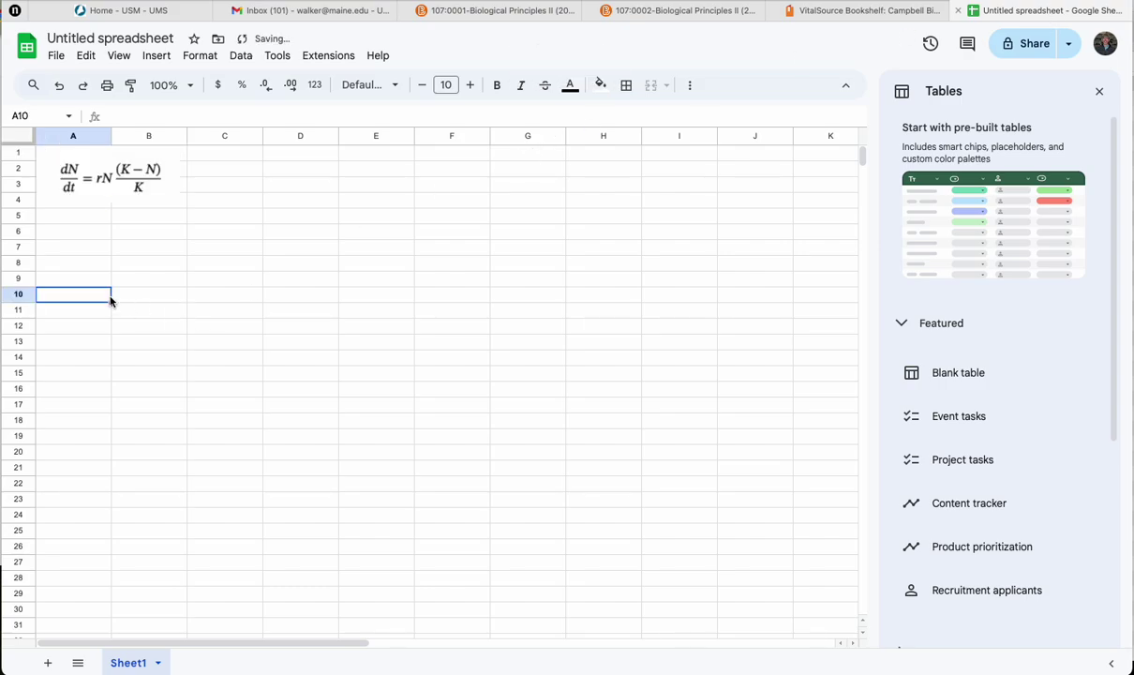
click(91, 217)
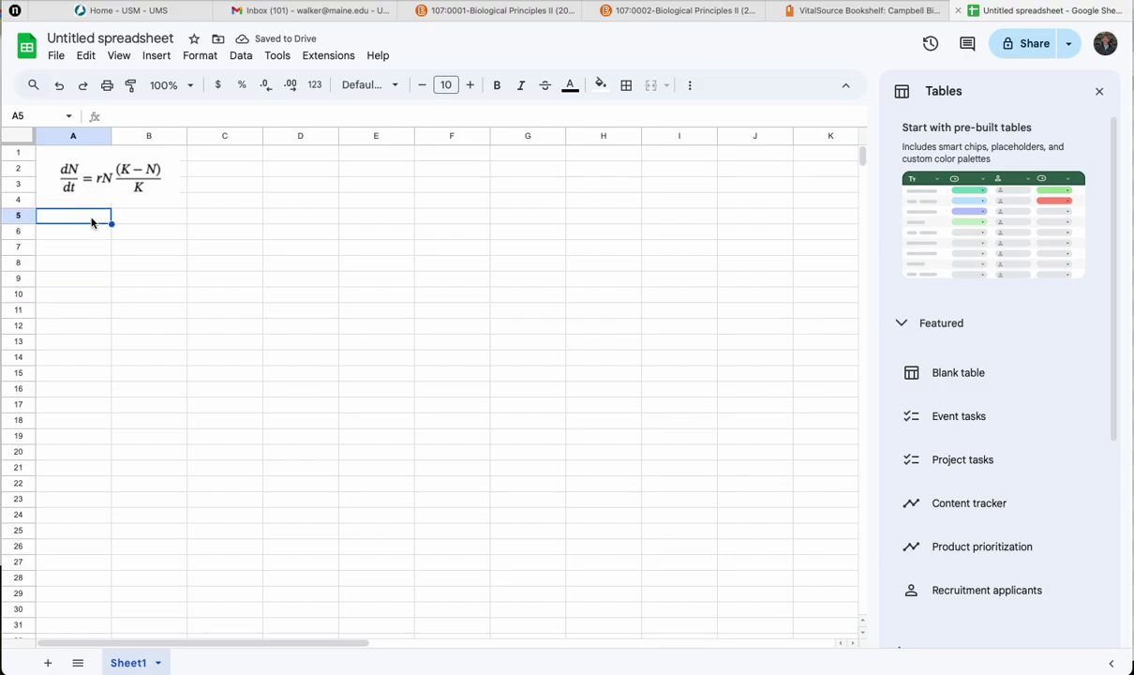
Step: Label A6 to A8 as N, K and r, and enter 100 as the value of N in B6
click(94, 233)
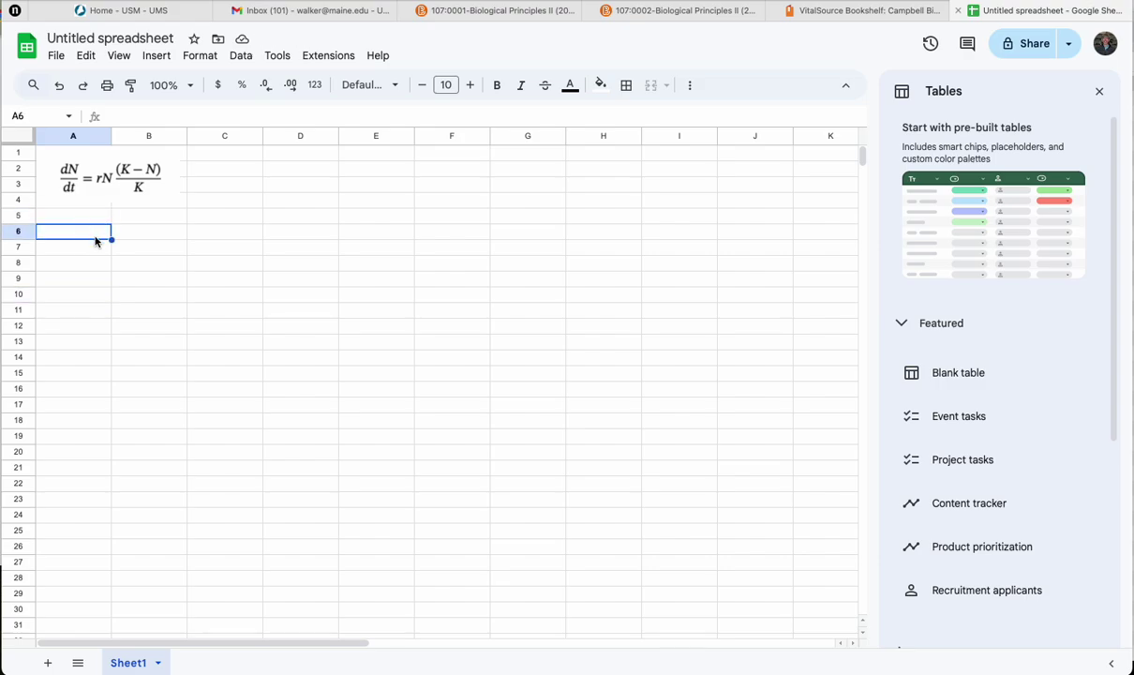
text(N)
key(Tab)
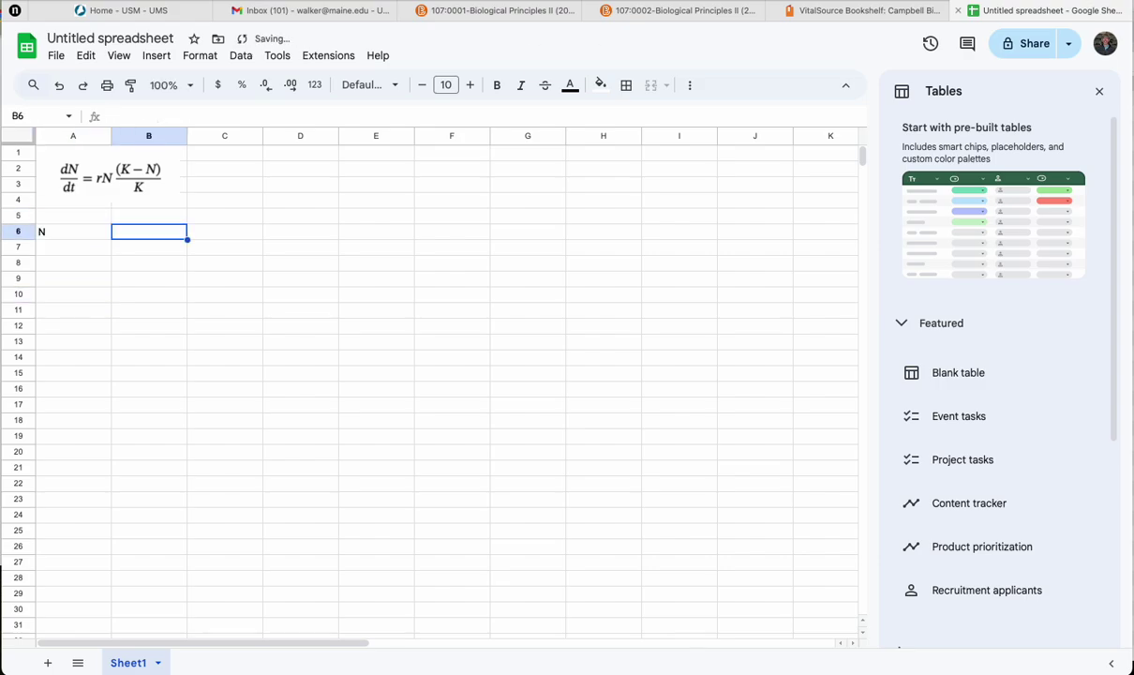
text(100)
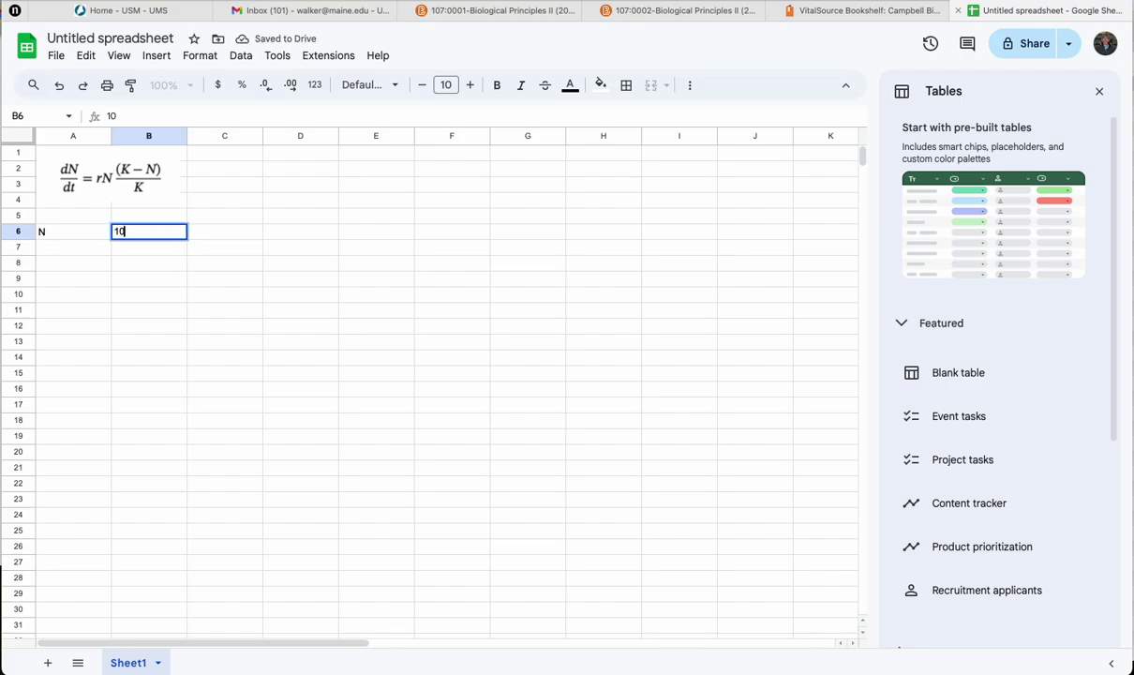
key(Return)
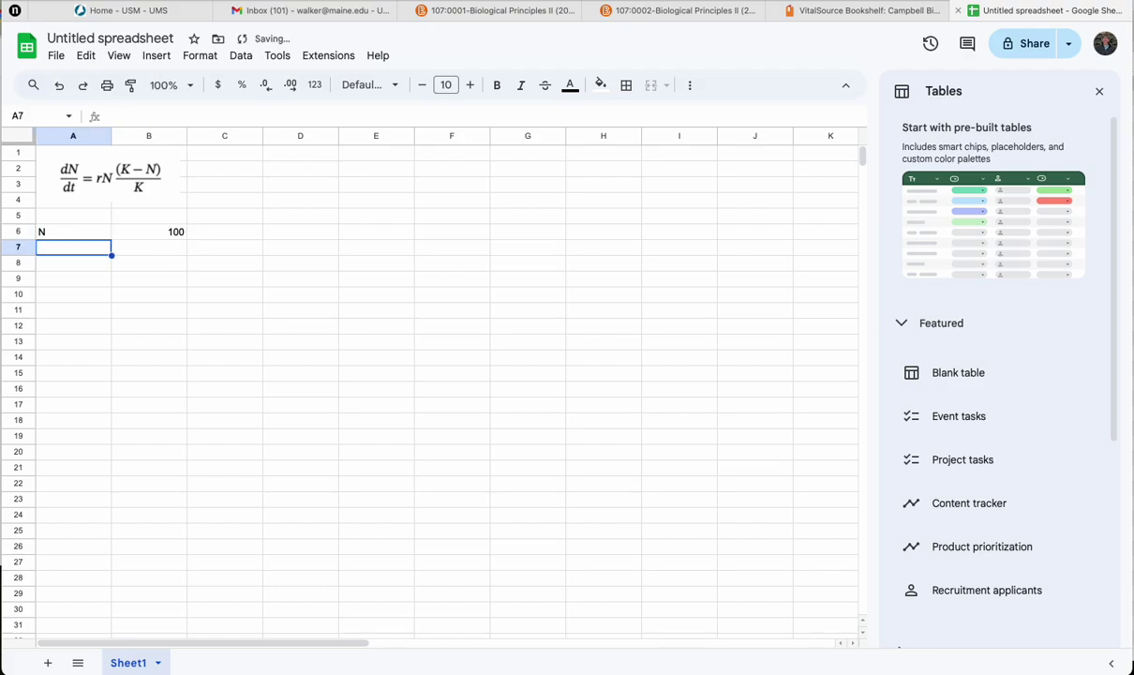
text(K)
key(Return)
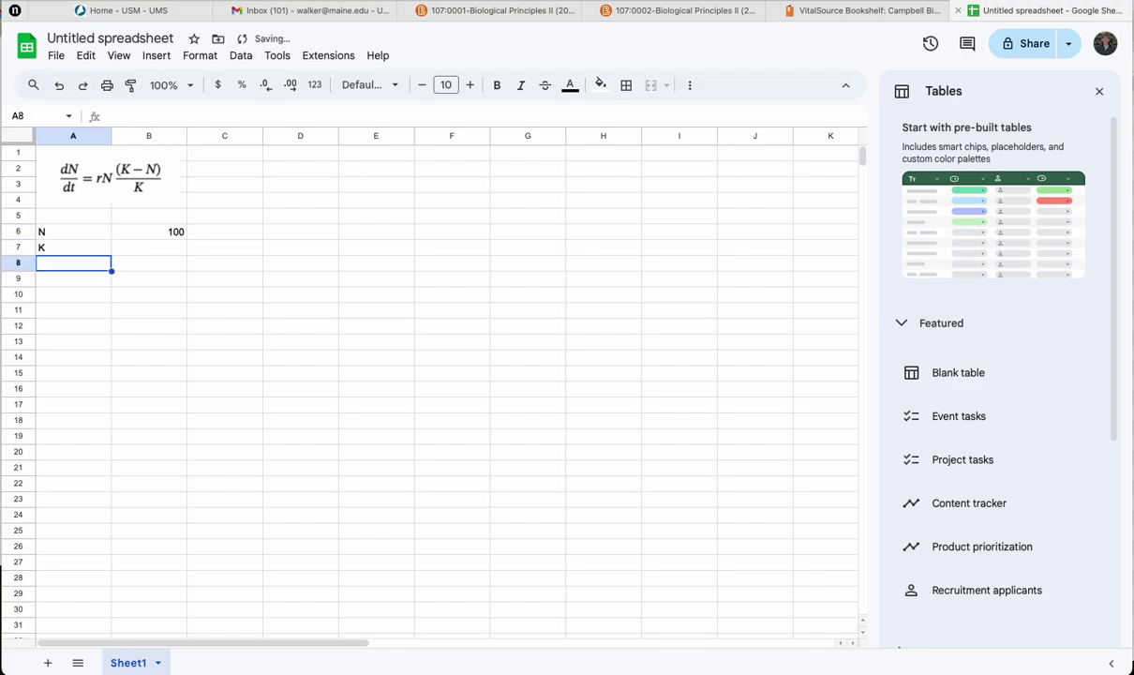
text(r)
key(Tab)
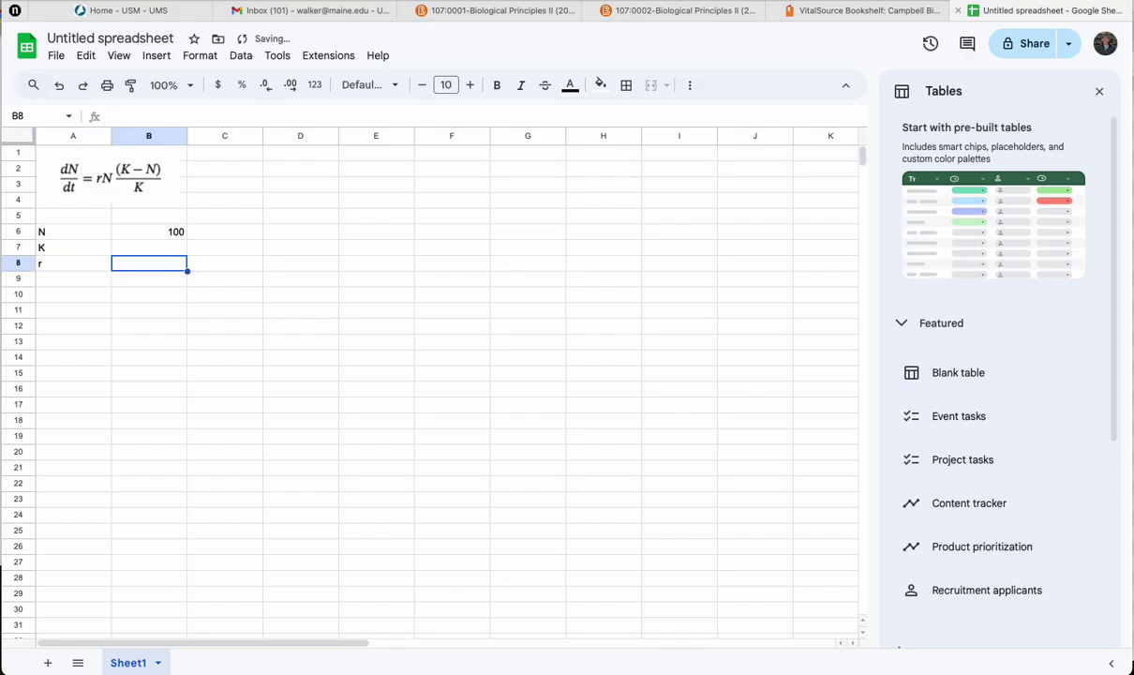
Step: Describe N in C6 as "initial population size"
click(235, 235)
text(initial)
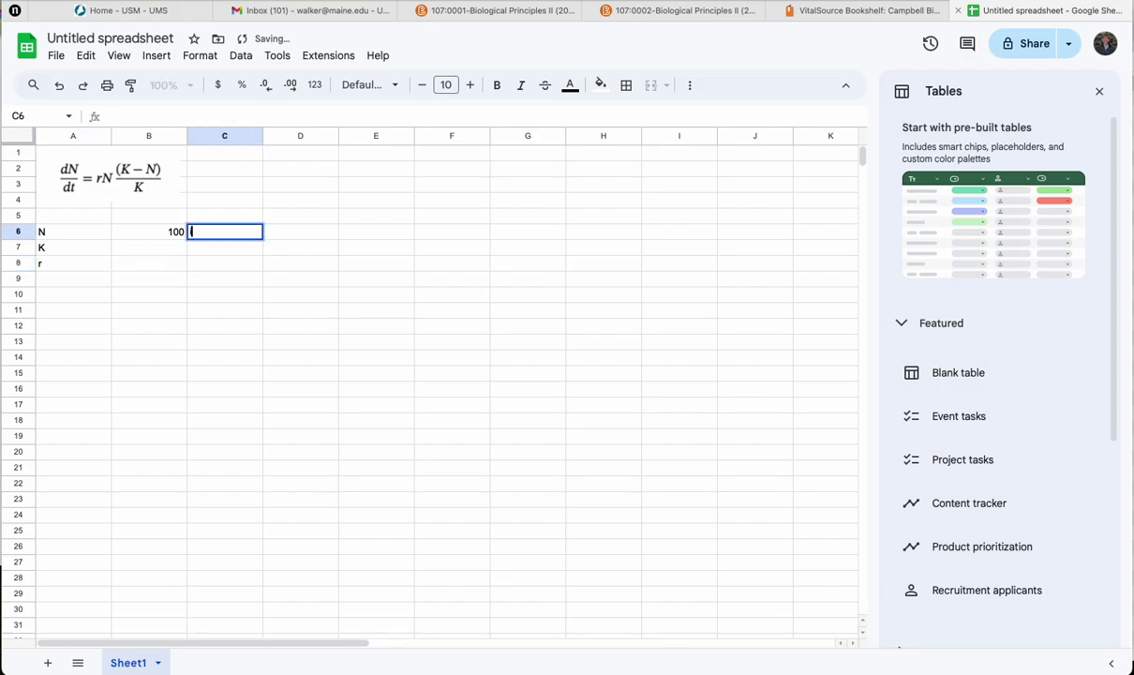
text( poplu)
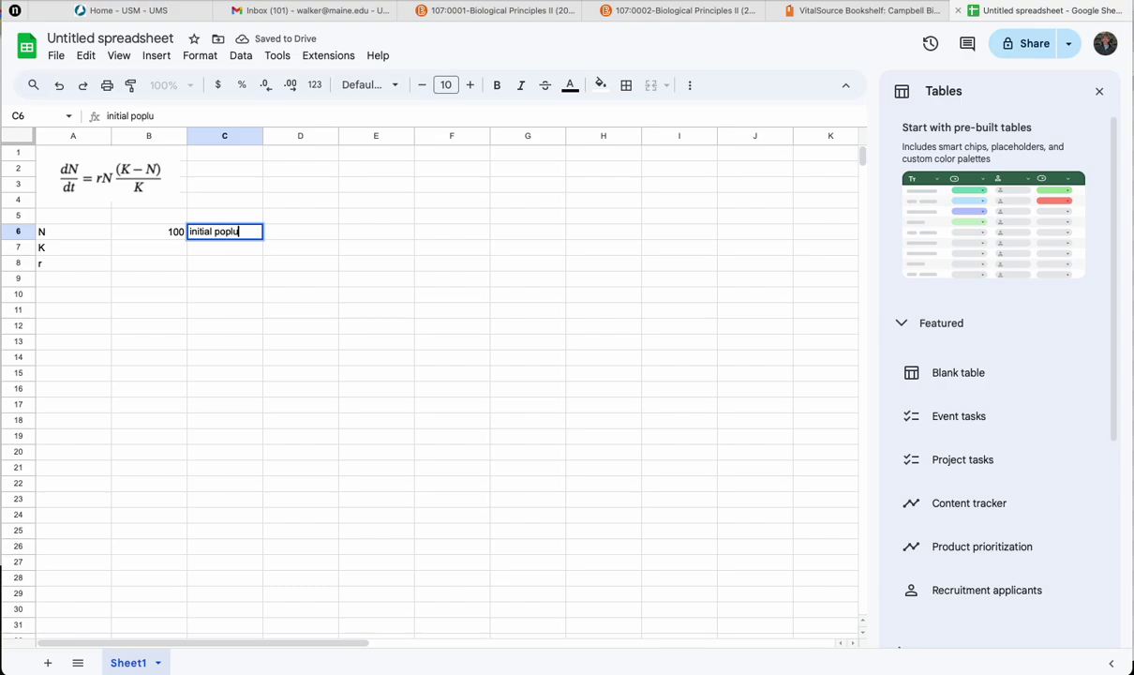
key(BackSpace)
key(BackSpace)
text(ulati)
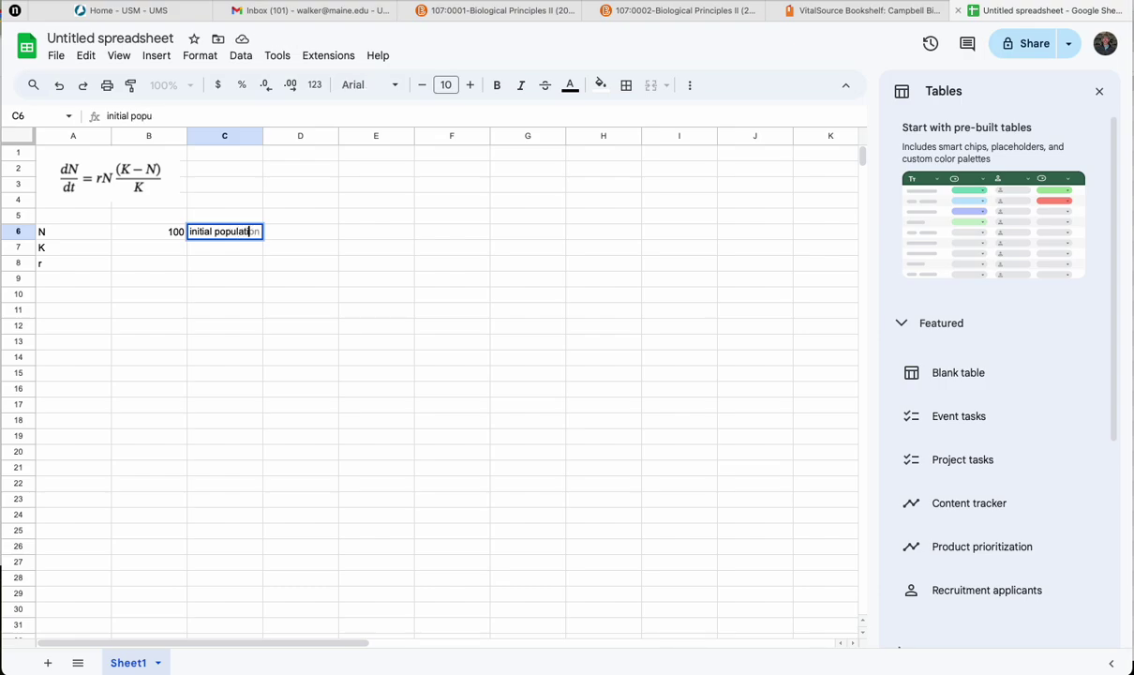
text(on size)
key(Return)
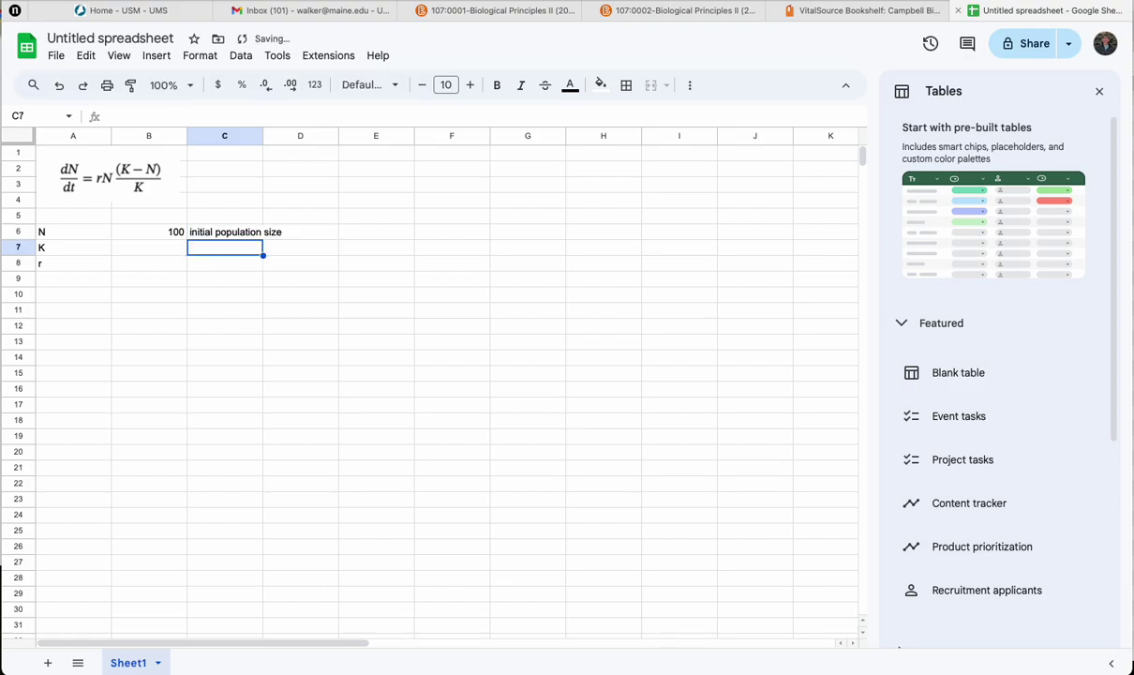
Step: Describe K in C7 as "carrying capacity" and r in C8 as "intrinsic population growth rate"
text(carryin)
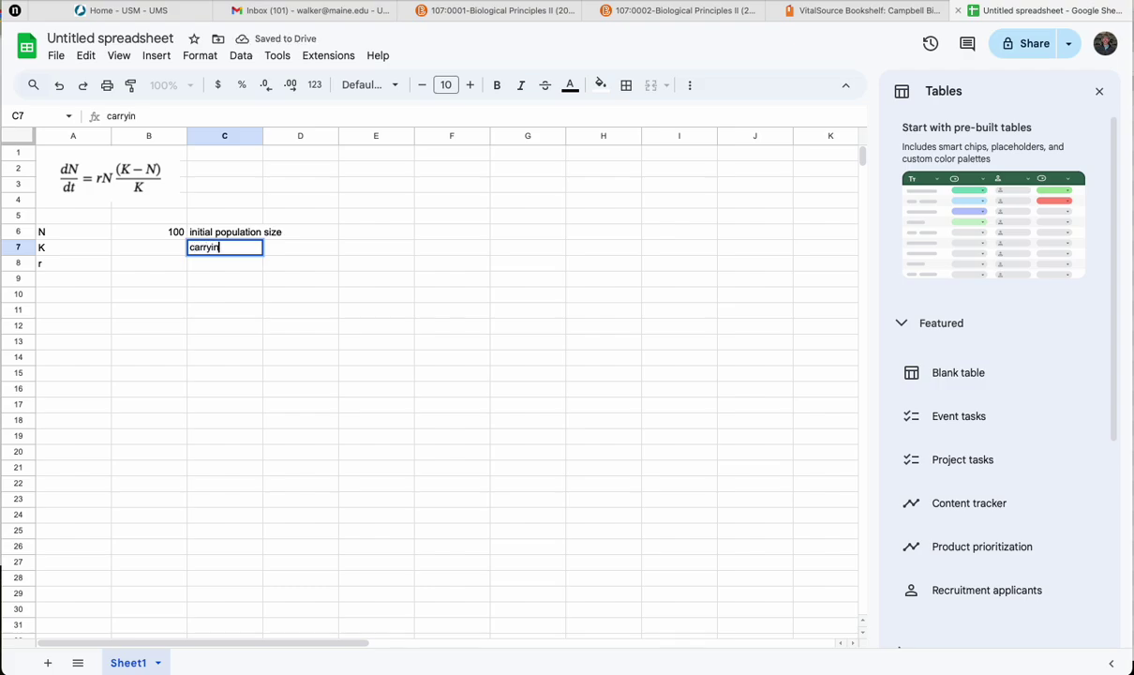
text(g capacity)
key(Return)
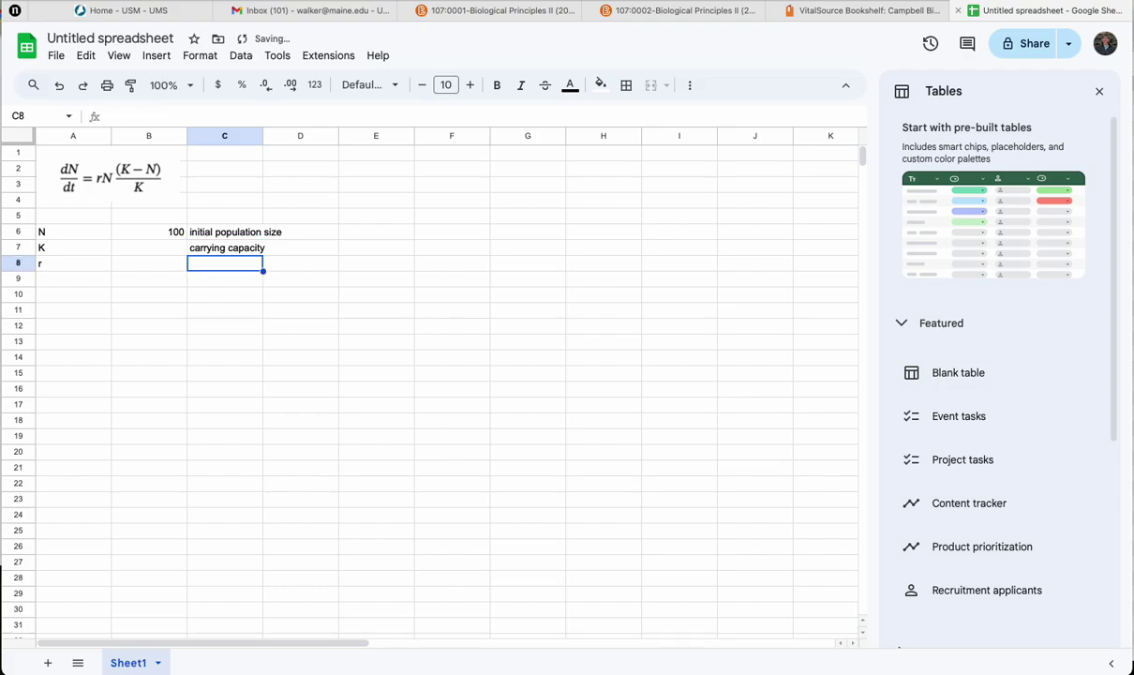
text(intrinc)
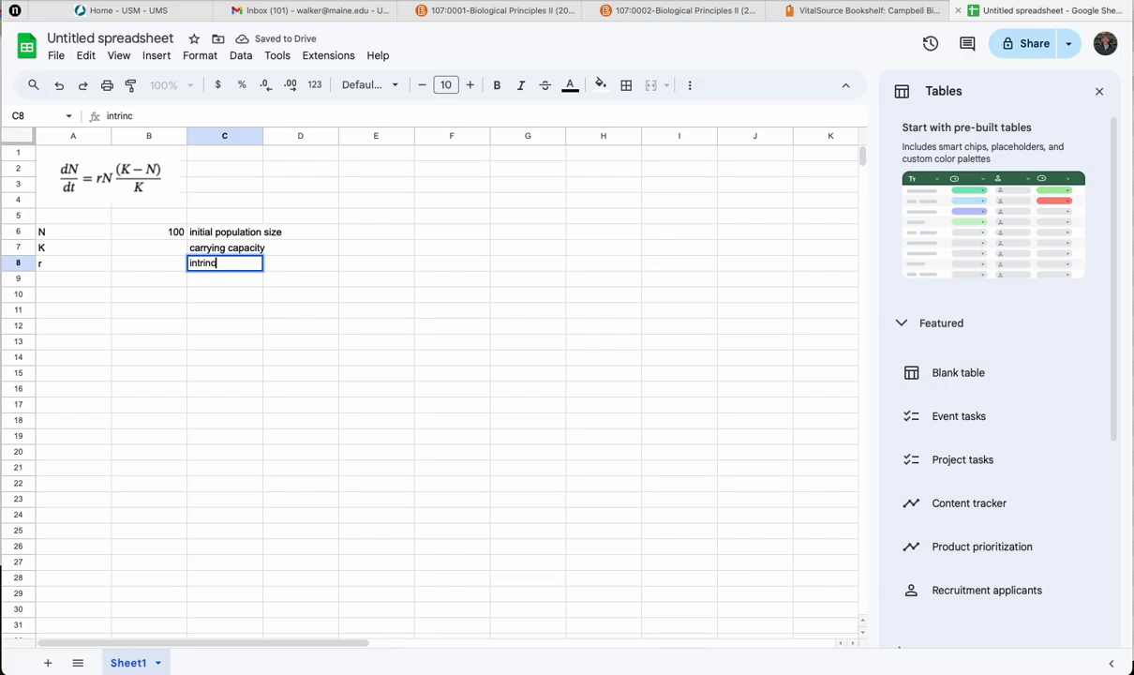
key(BackSpace)
text(sic popu)
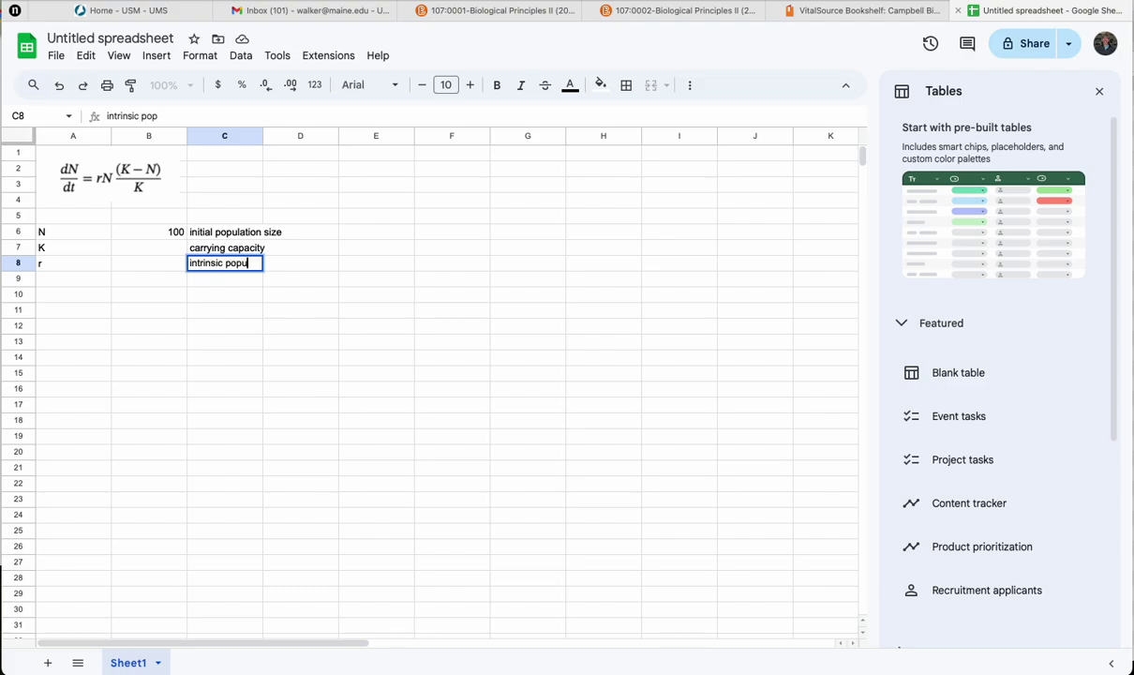
text(lation gro)
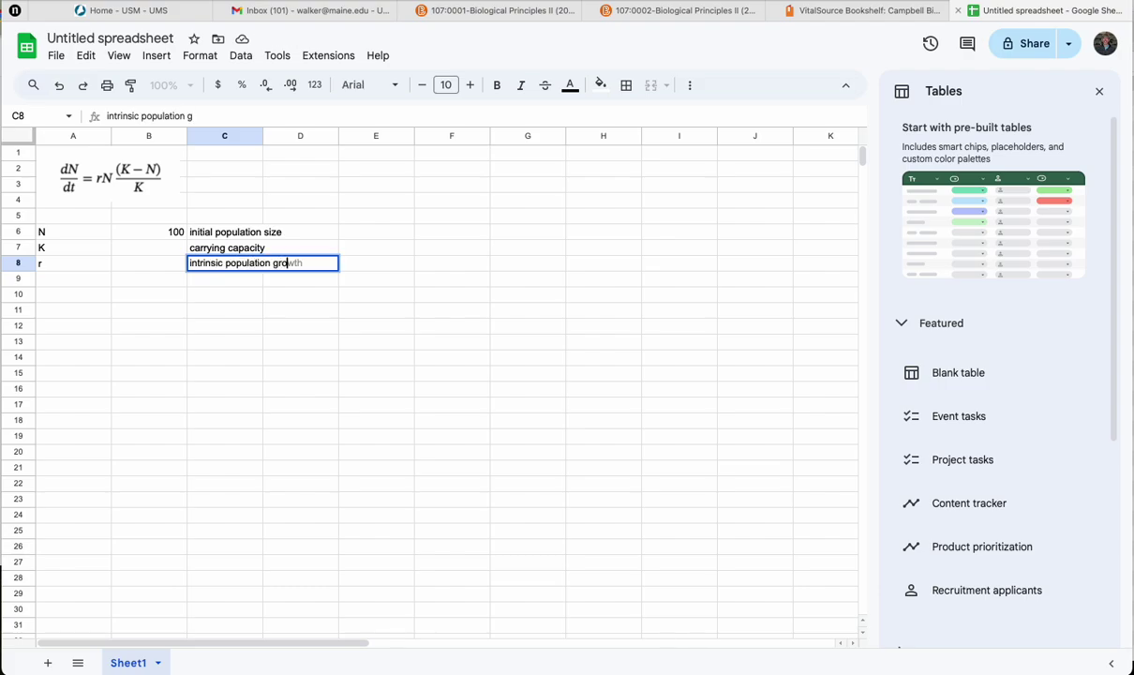
text(wth rate)
click(197, 318)
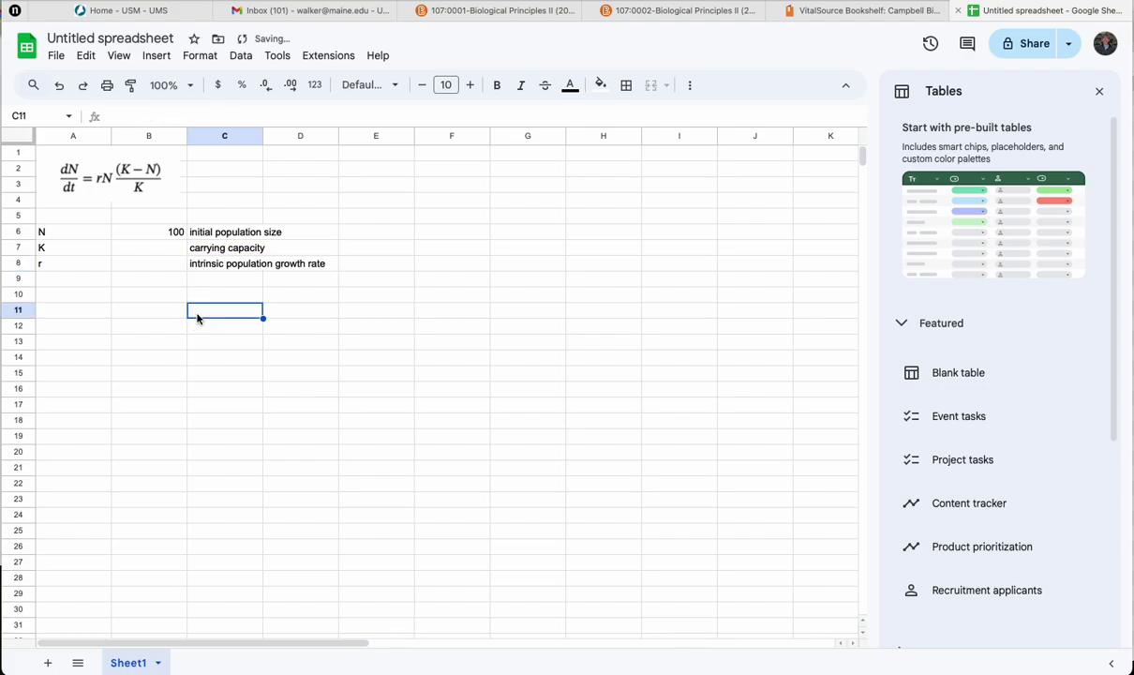
Step: Set the carrying capacity K in B7 to 1000 and the growth rate r in B8 to 0.2
click(170, 251)
text(1000)
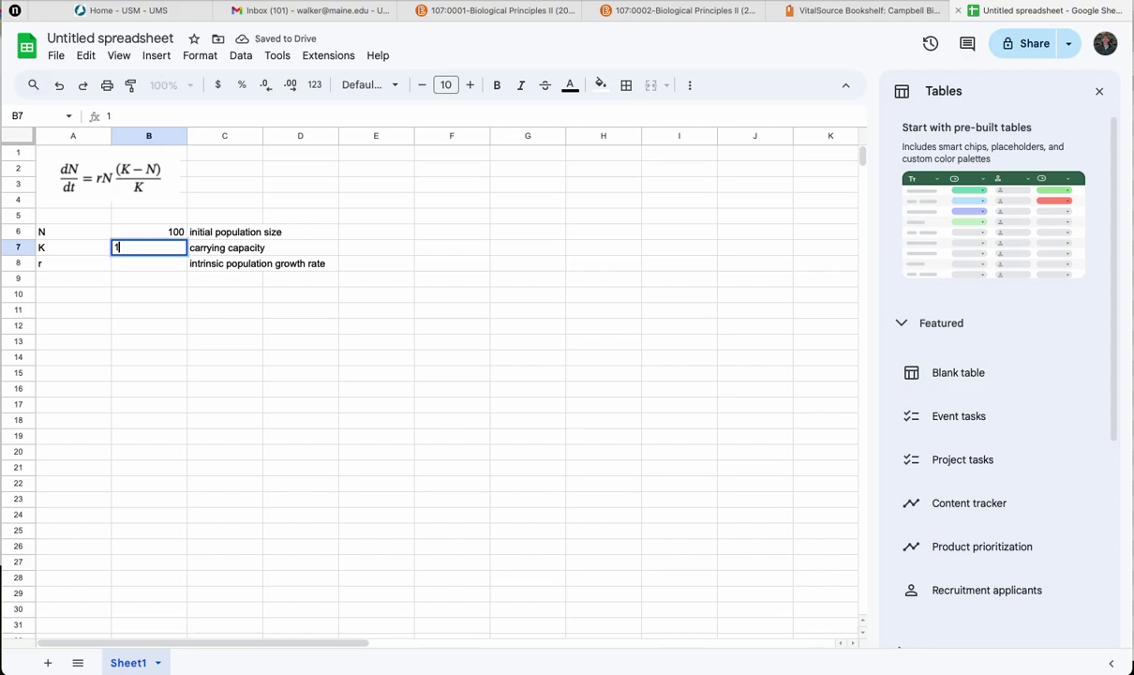
click(176, 270)
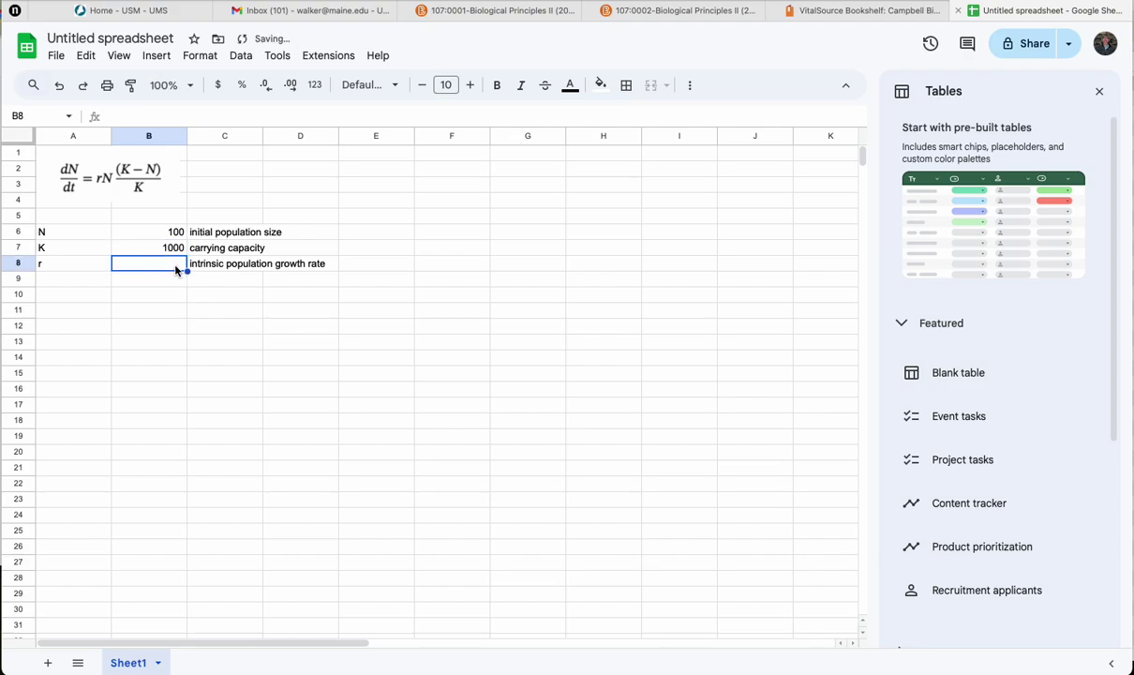
text(0.5)
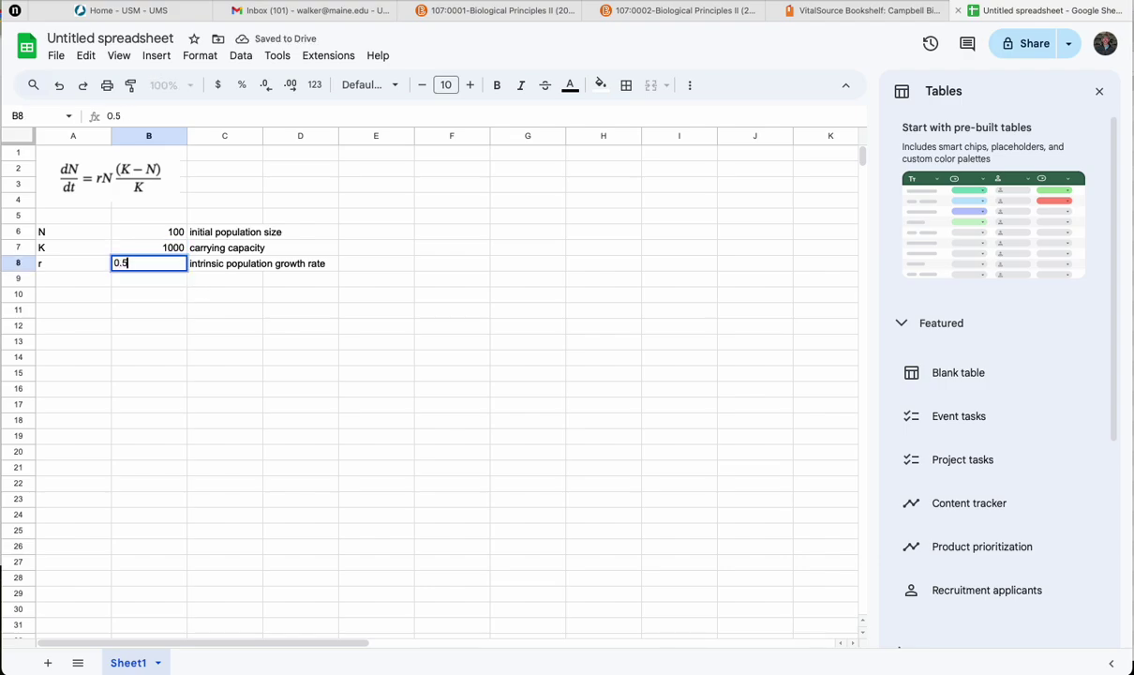
click(213, 349)
click(166, 267)
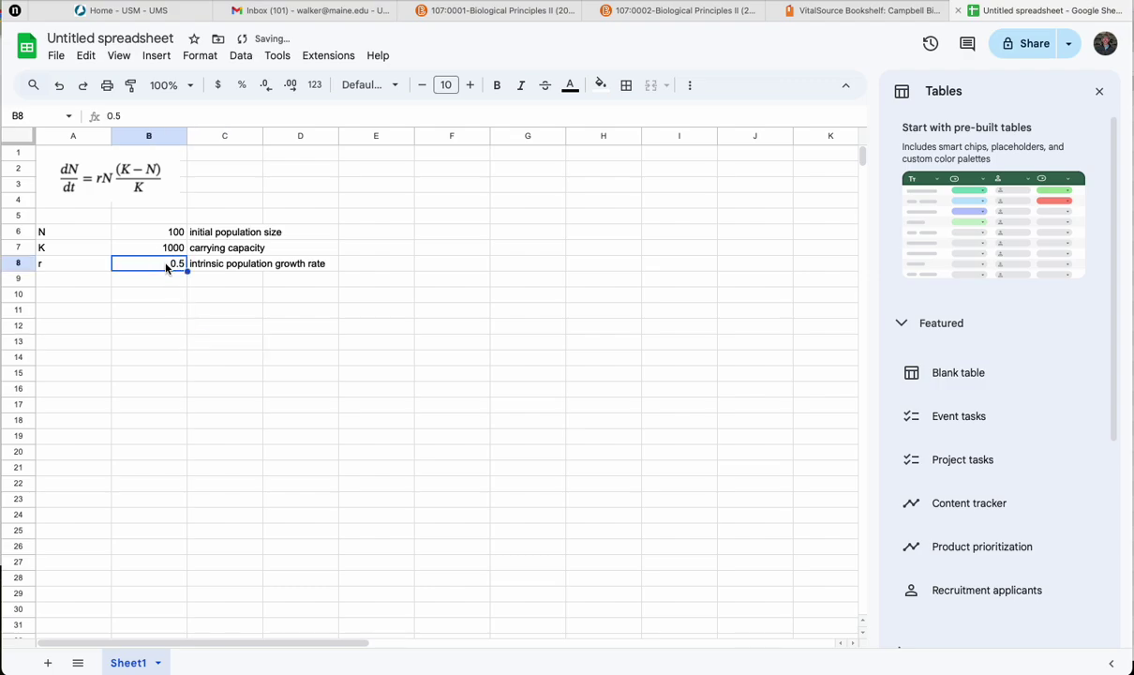
text(0.2)
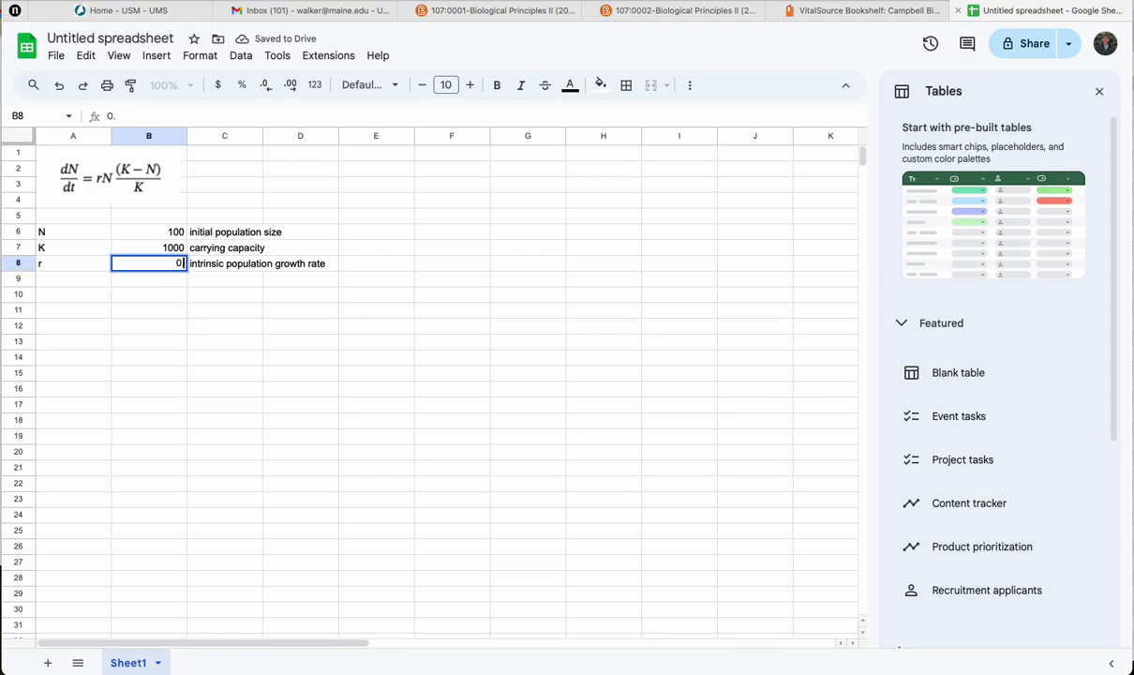
key(Return)
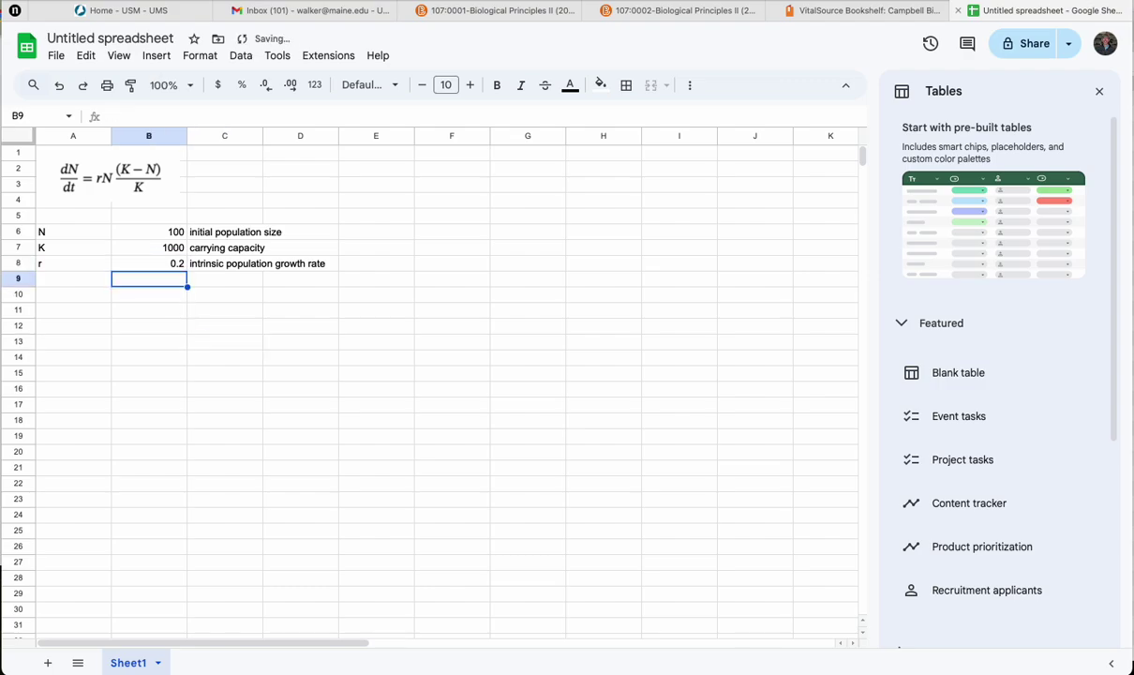
Step: Add the column headings "Generation" in A10 and "N" in B10
click(106, 297)
text(Generation)
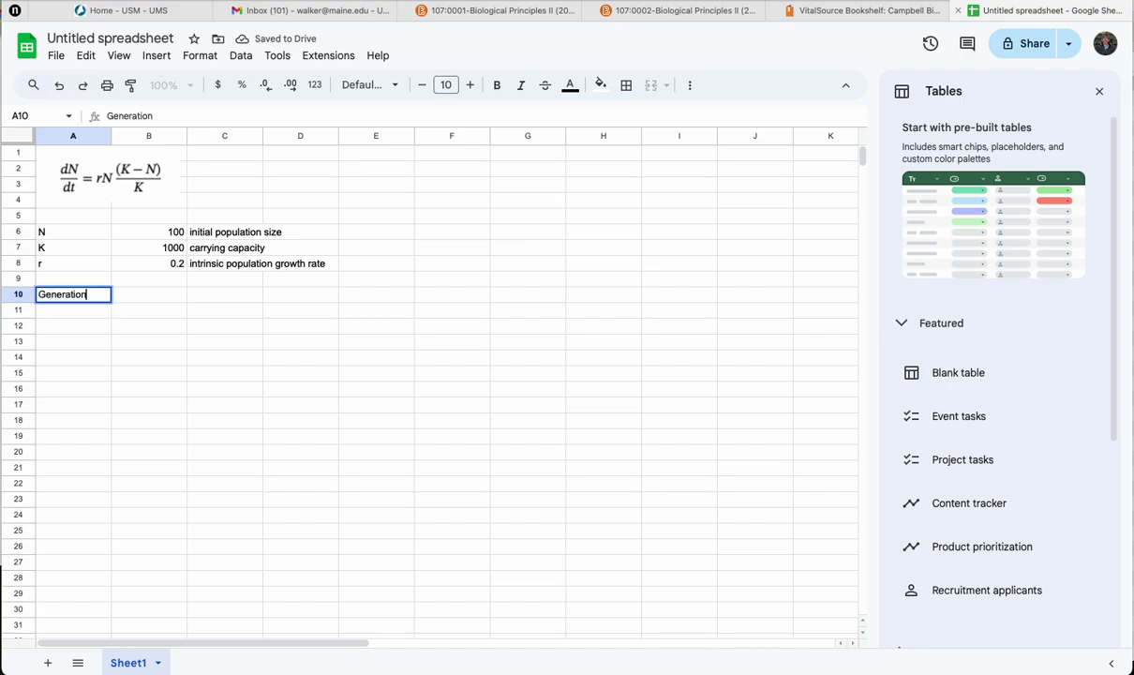
key(Tab)
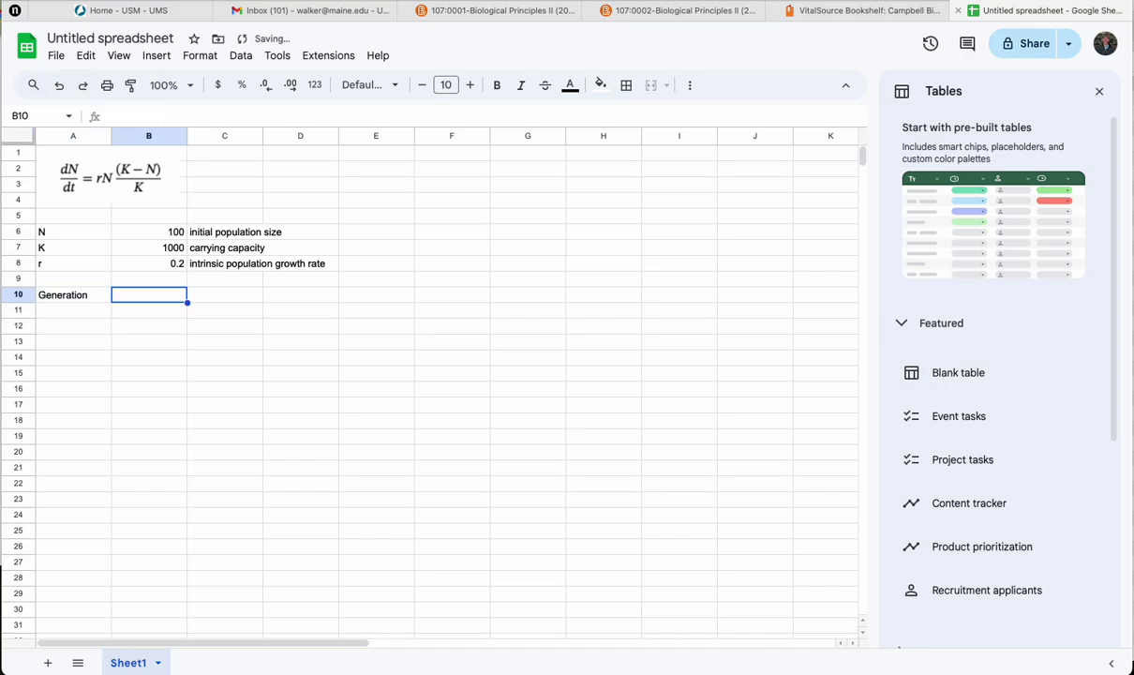
text(N)
key(Return)
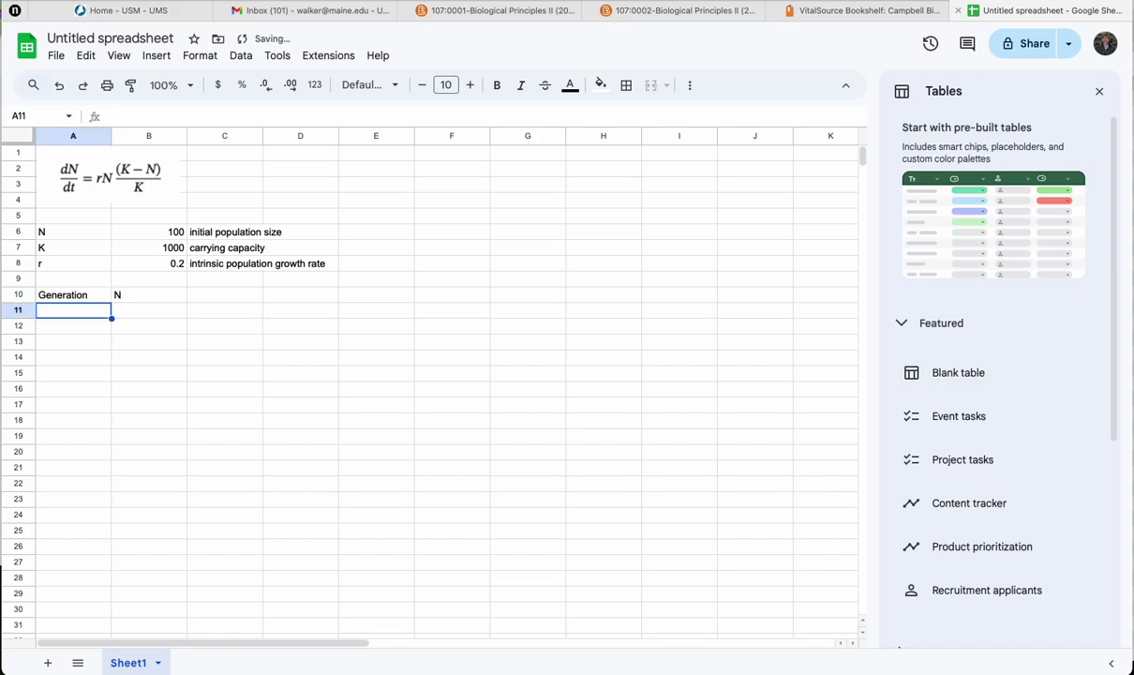
Step: Enter generation 0 in A11 and link its population in B11 to the initial size with =B6
text(0)
key(Tab)
text(=)
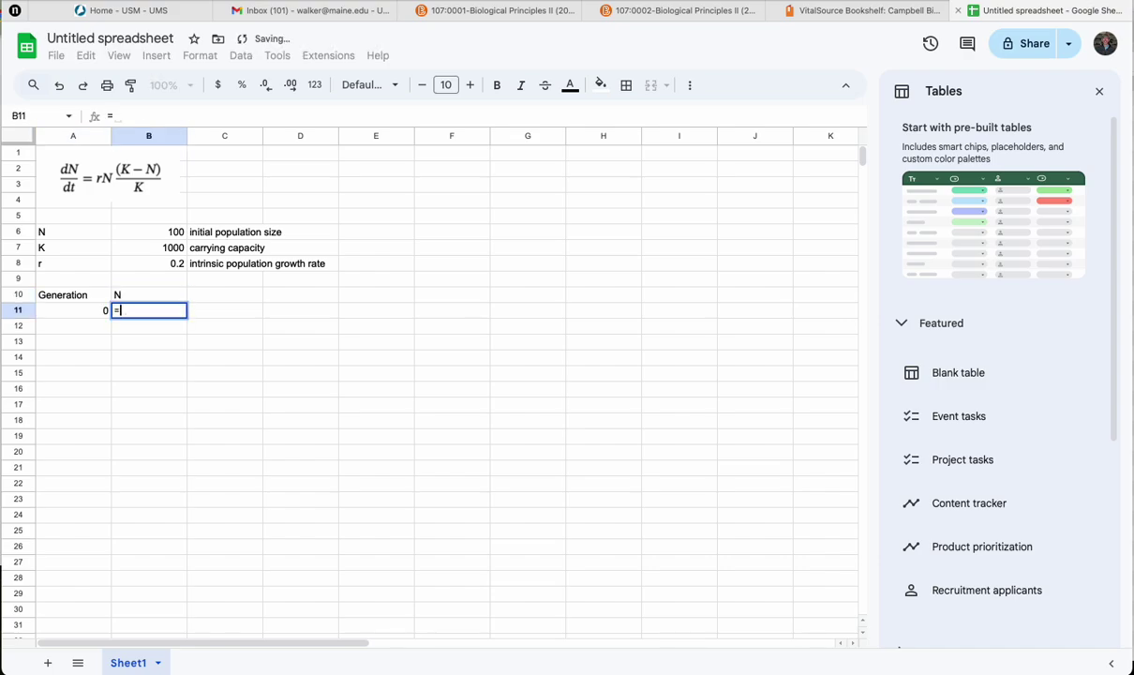
click(150, 233)
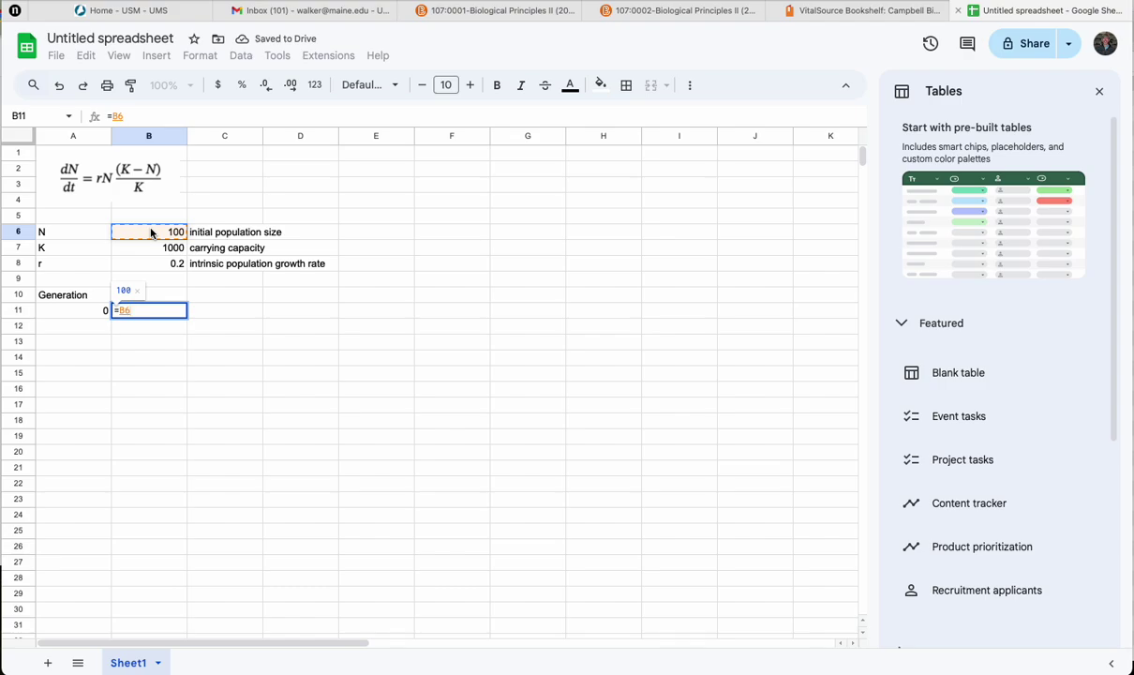
key(Return)
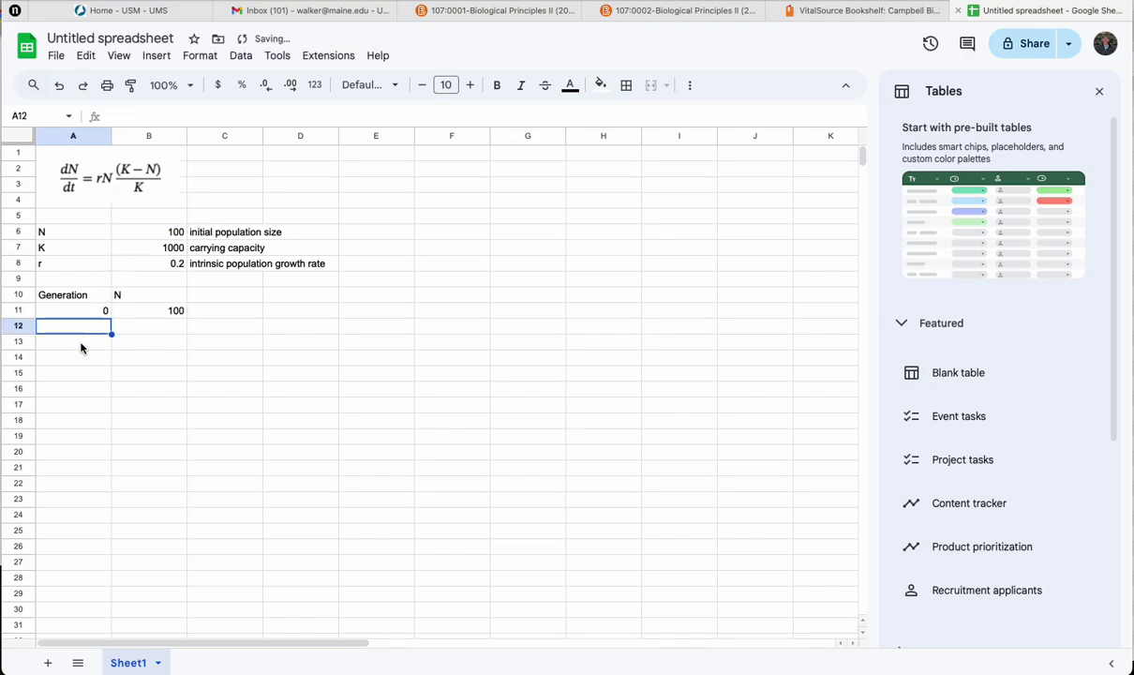
Step: Enter generations 1 and 2 below 0 and extend the series down to generation 100 in A111
text(1)
key(Return)
text(2)
key(Return)
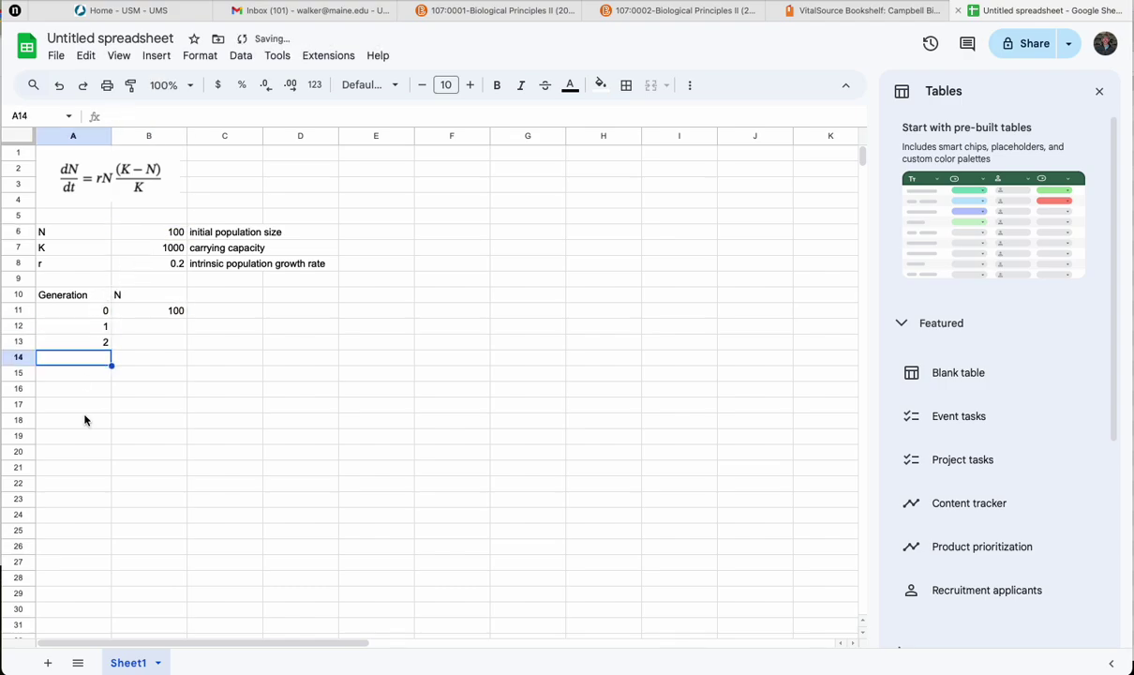
drag(101, 312, 110, 568)
scroll(216, 484, up, 15)
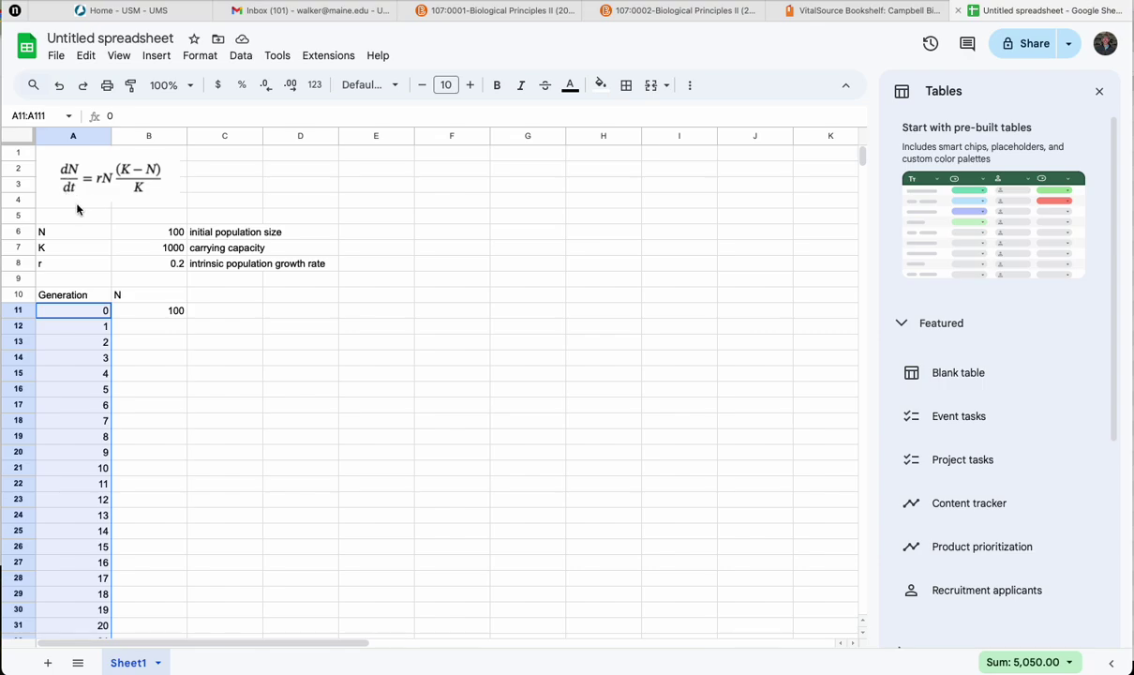
click(240, 173)
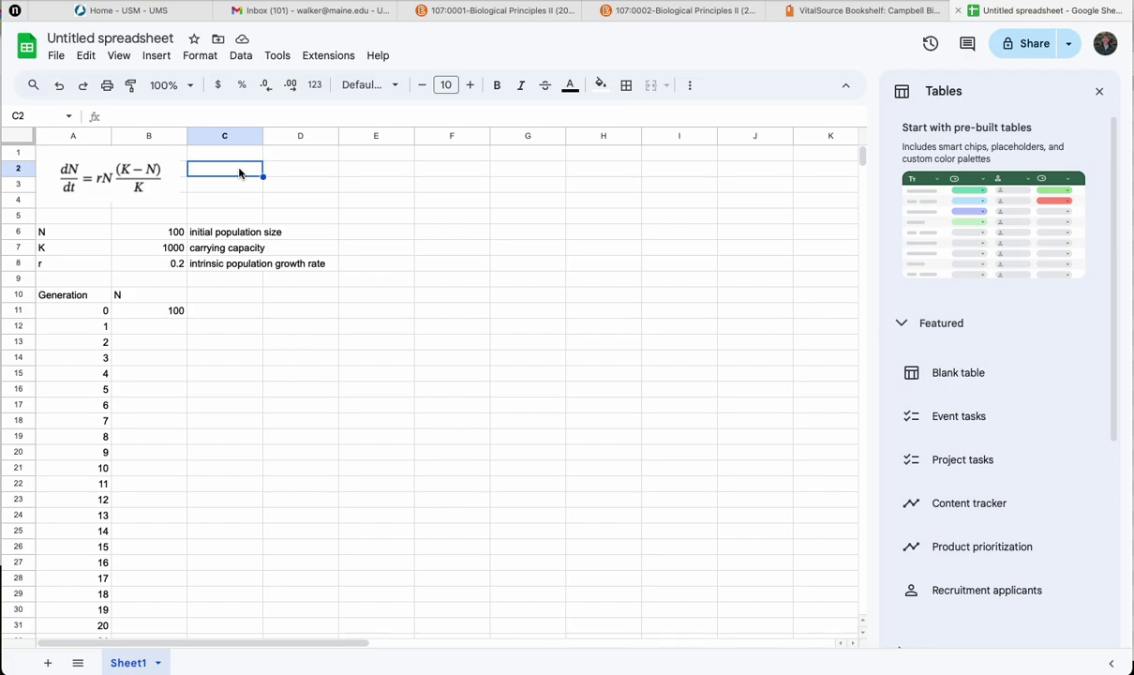
text(D)
key(BackSpace)
text(N)
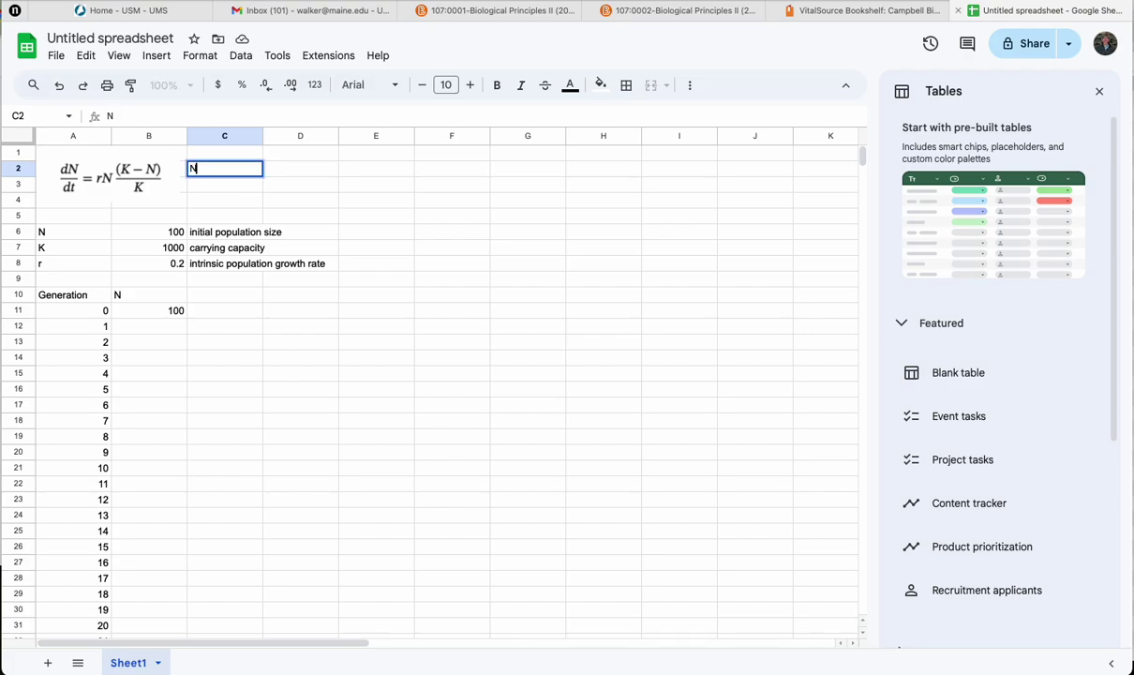
text(1 - N0 =)
click(191, 169)
text(=)
click(249, 168)
key(BackSpace)
key(BackSpace)
key(BackSpace)
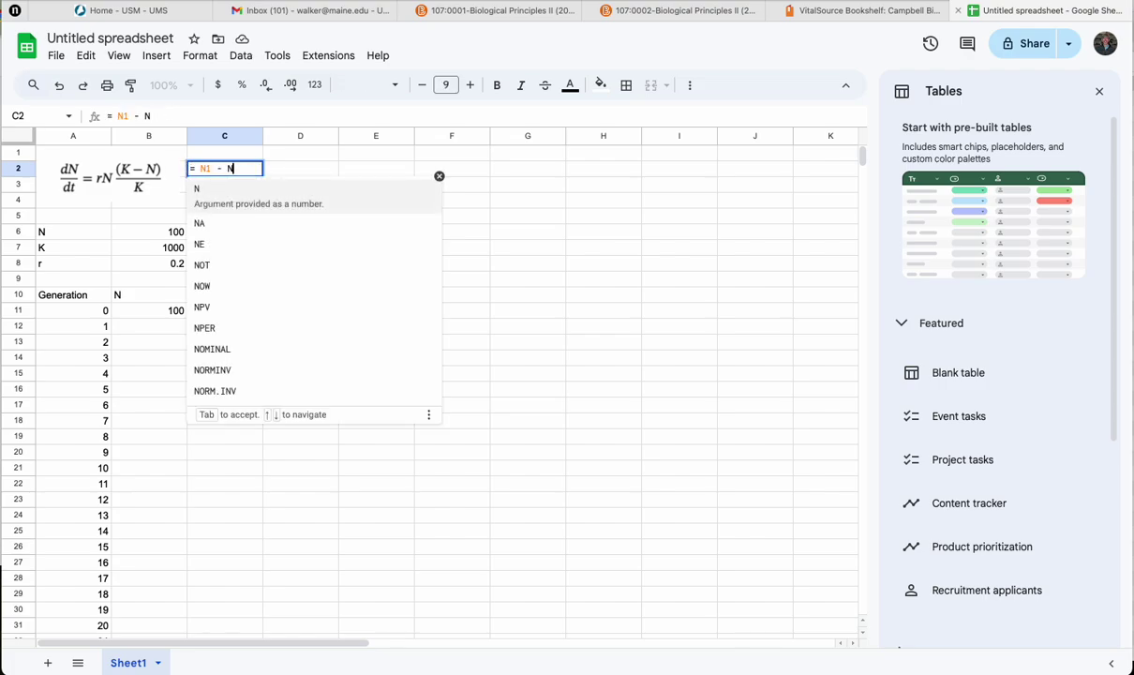
key(BackSpace)
key(BackSpace)
key(BackSpace)
key(BackSpace)
key(BackSpace)
key(BackSpace)
key(BackSpace)
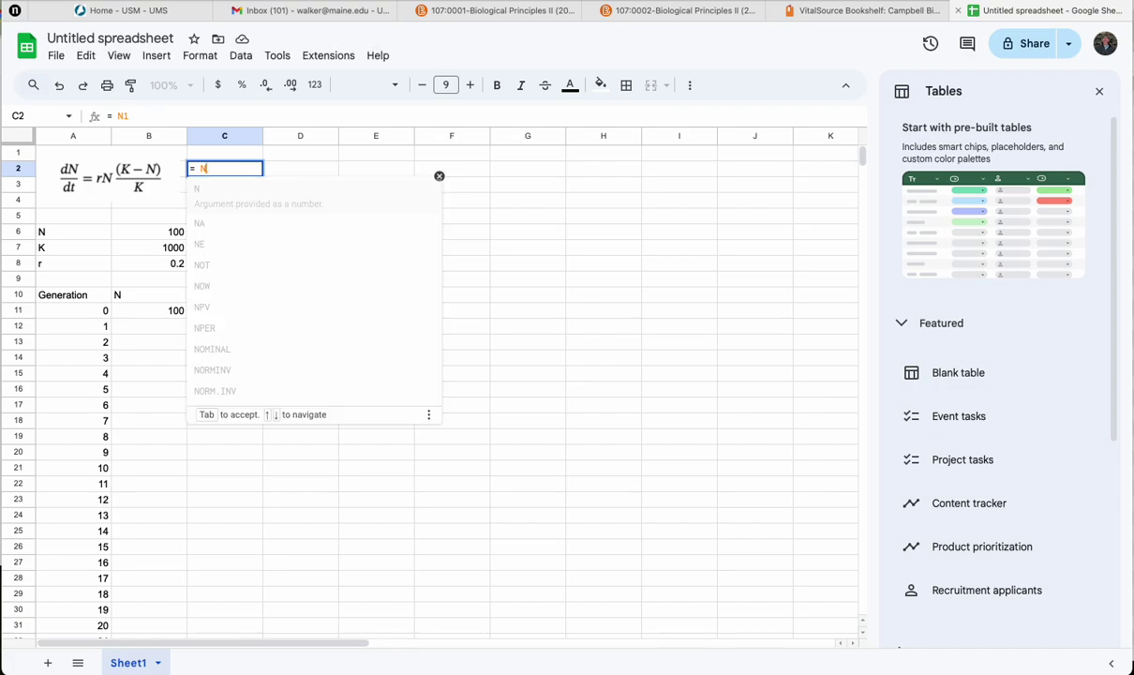
key(BackSpace)
Step: Write the discrete form of the growth equation, N(t) - N(t-1) = rhs, as text in C2
text(N1 -)
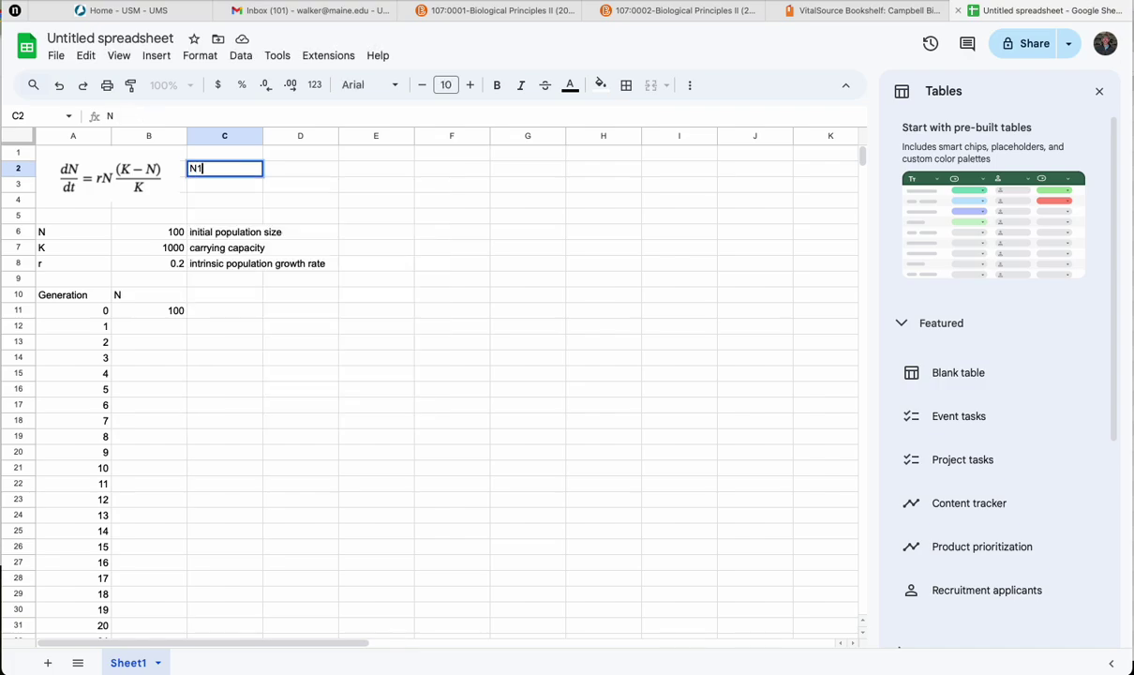
text( N0)
key(BackSpace)
key(BackSpace)
key(BackSpace)
key(BackSpace)
key(BackSpace)
key(BackSpace)
text((t) - N(t-1) = rhs)
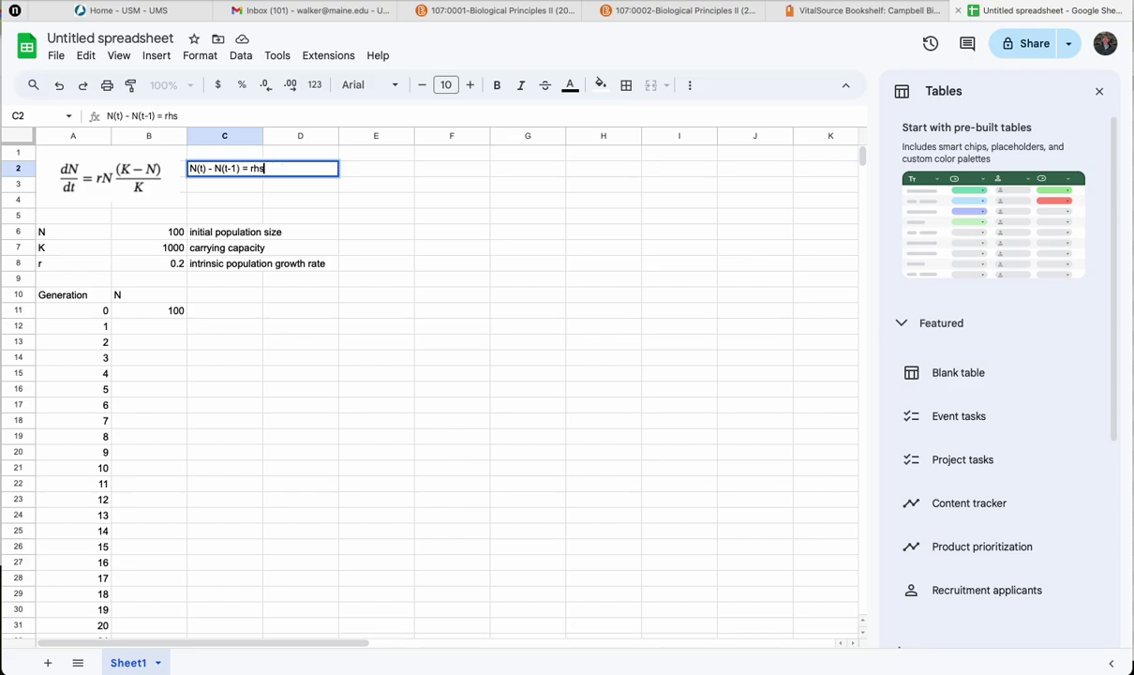
key(Return)
Step: Write the rearranged equation N(t) = N(t-1) + rhs as text in C3
text(N)
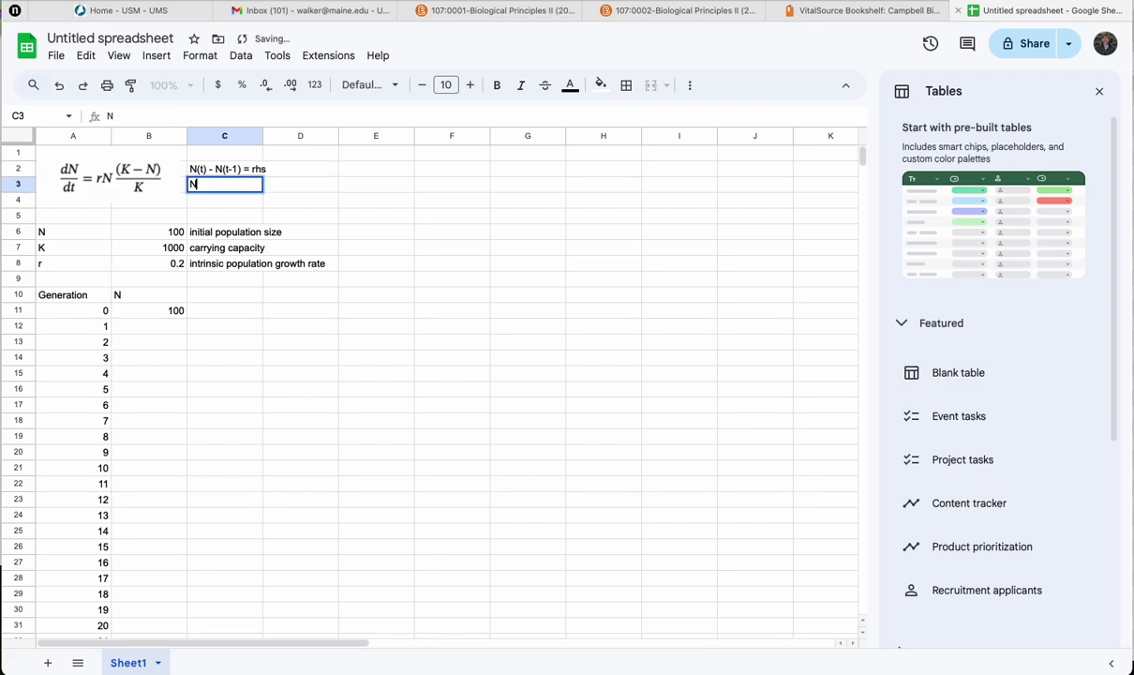
text((t) = N(t)
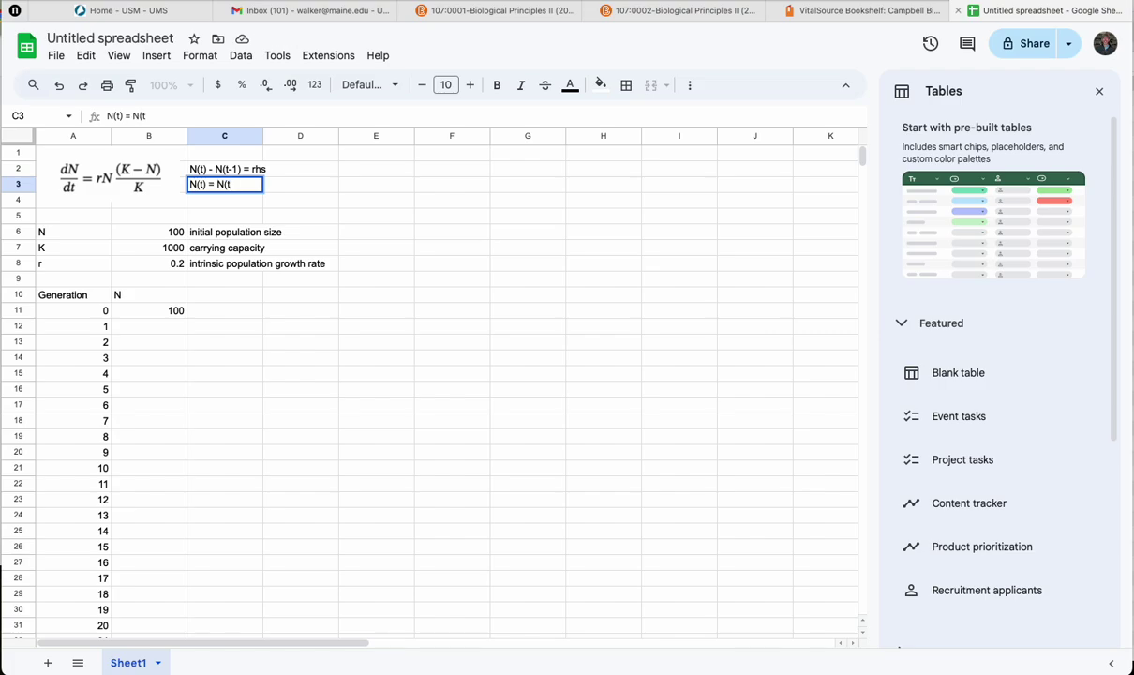
text(-1) + rhs)
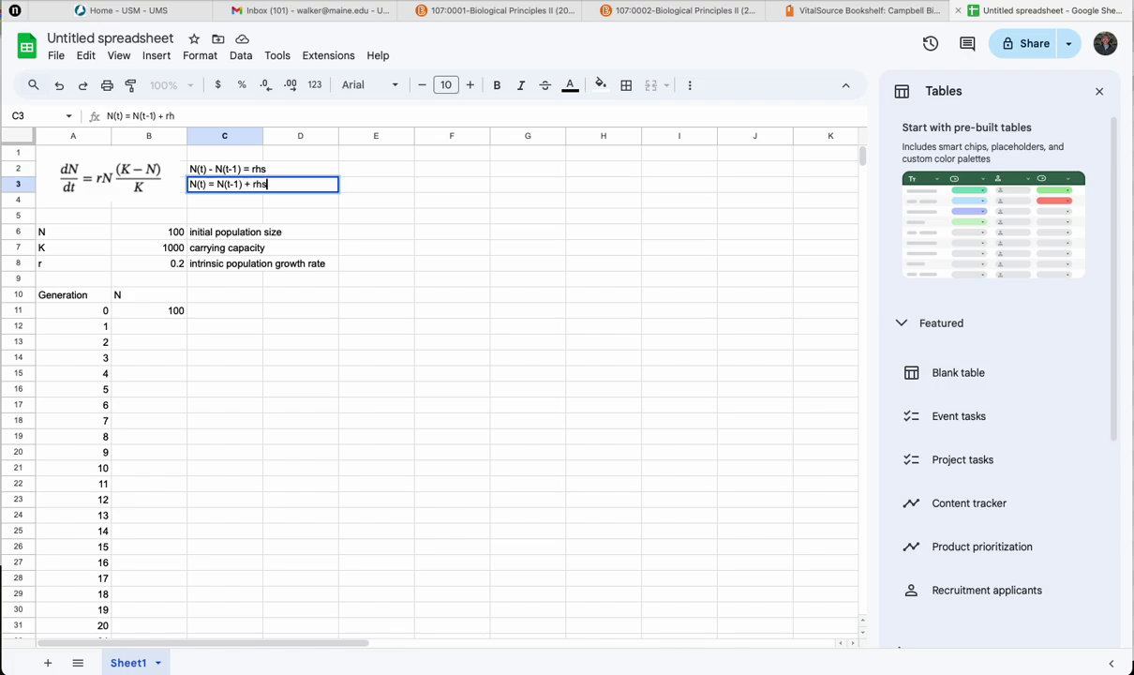
key(Return)
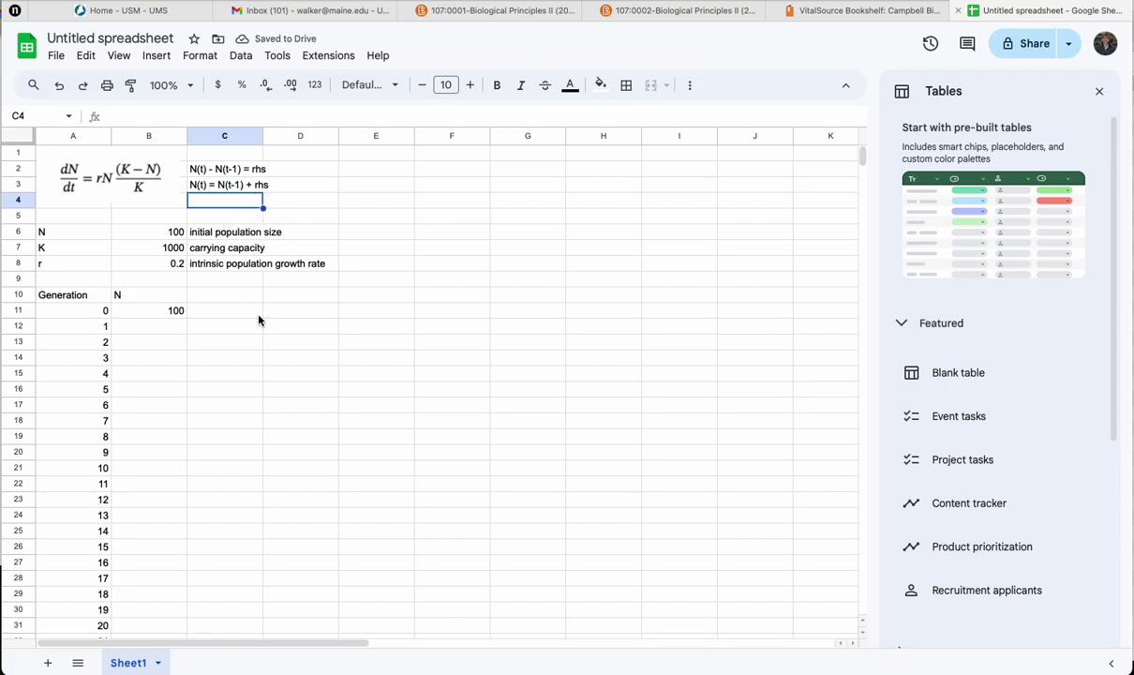
Step: Enter the logistic growth formula =B11 + B8*B11*(B7-B11)/B7 for generation 1 in B12
click(169, 332)
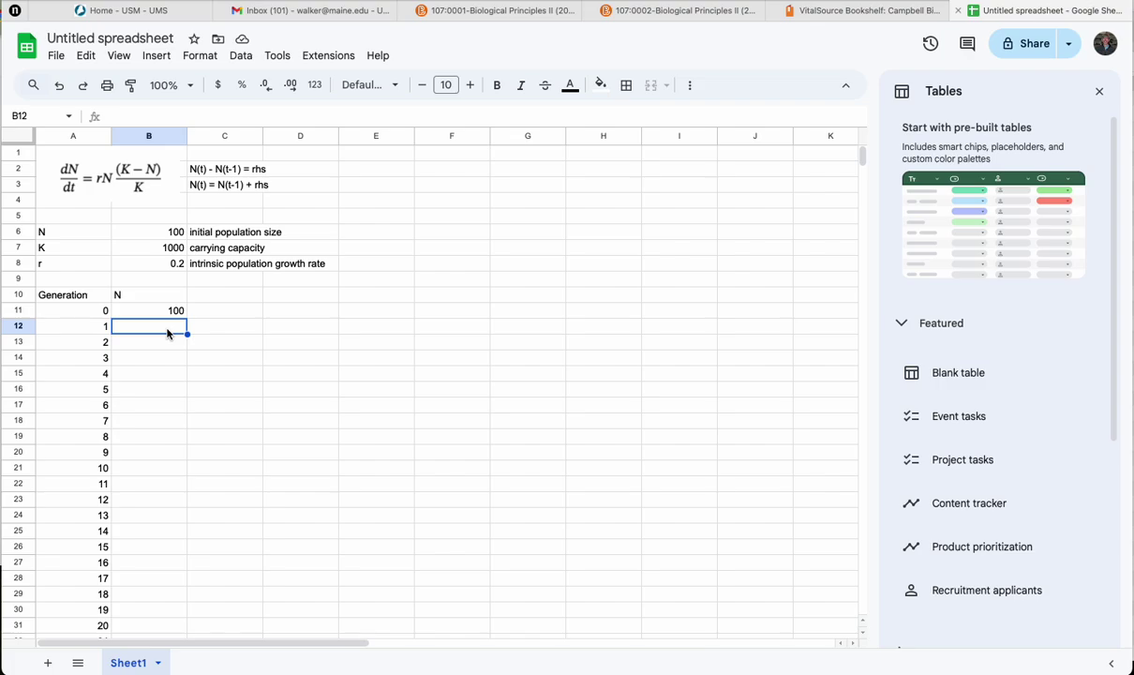
text(=)
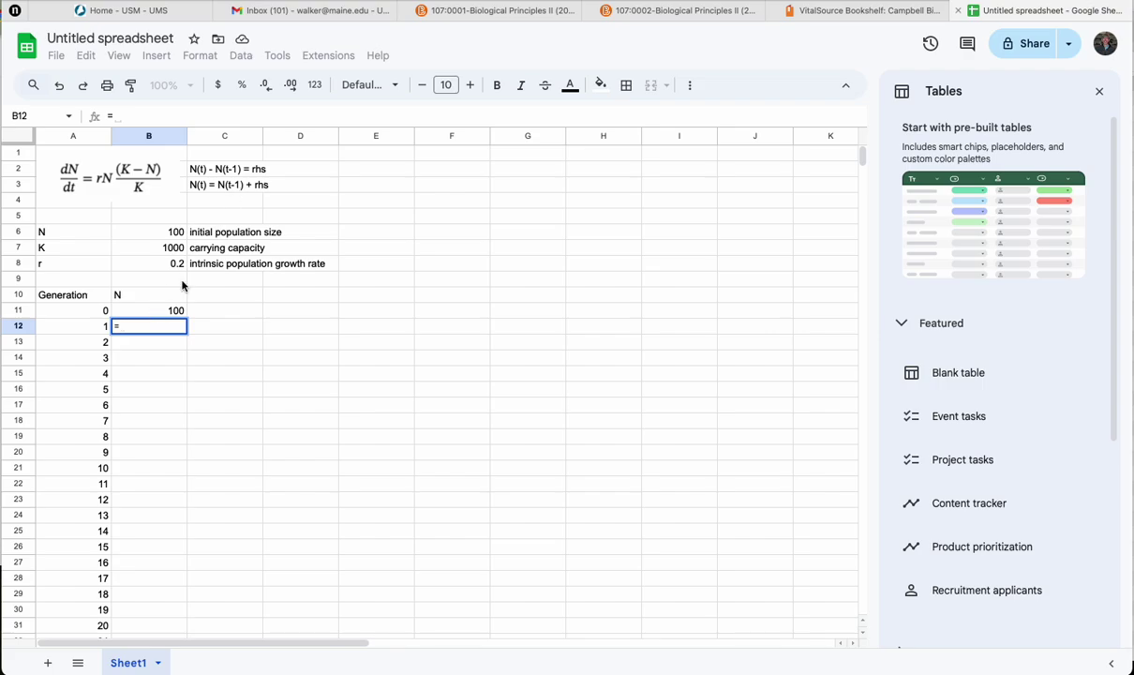
click(155, 311)
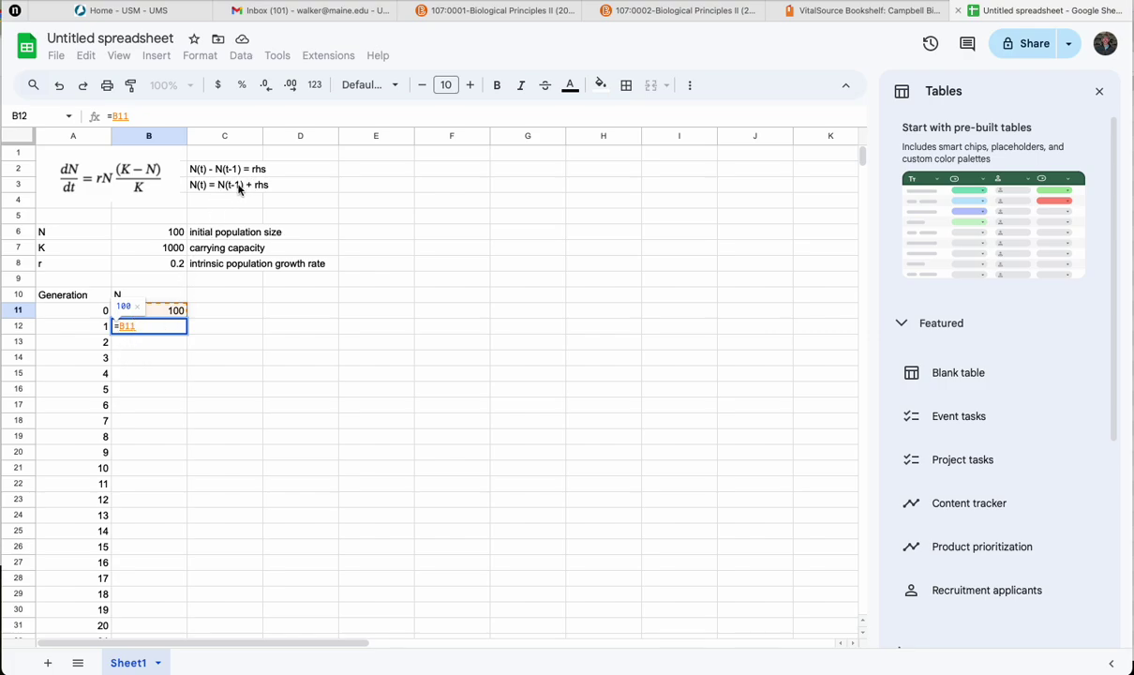
text(+)
click(160, 266)
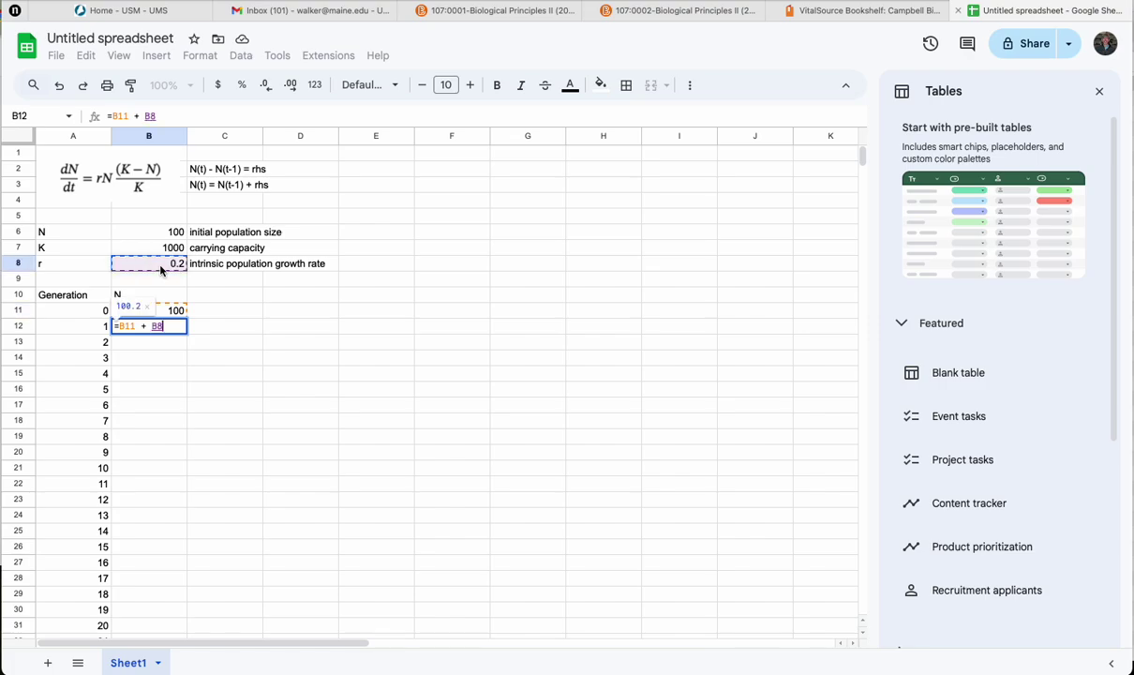
click(162, 315)
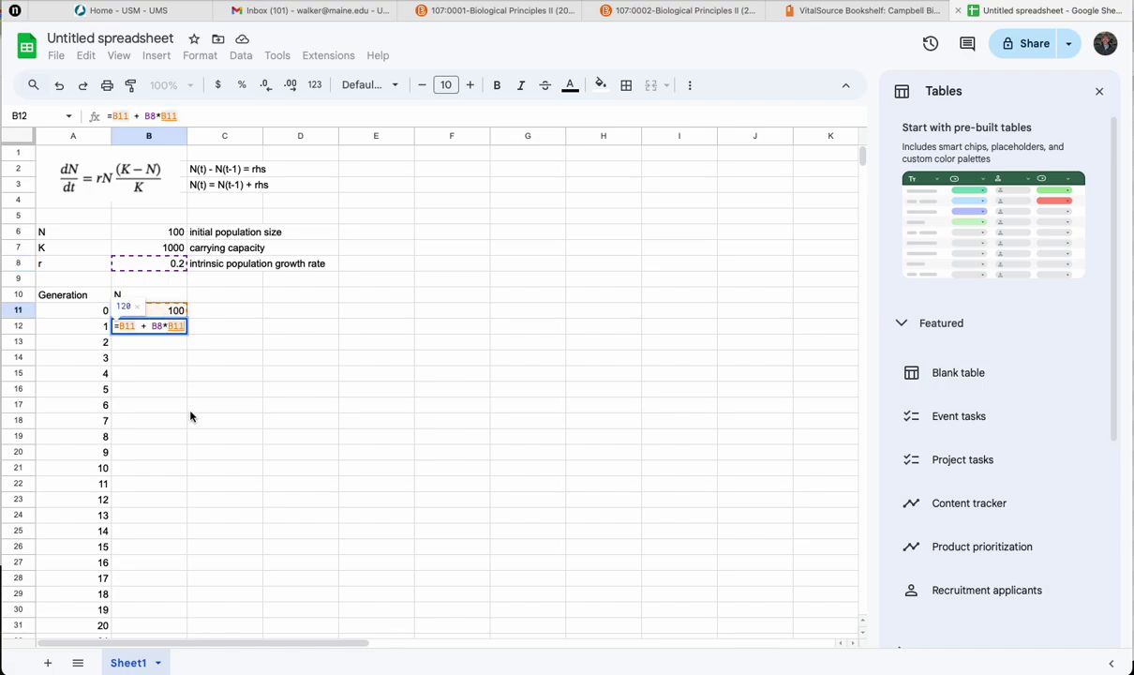
text(*)
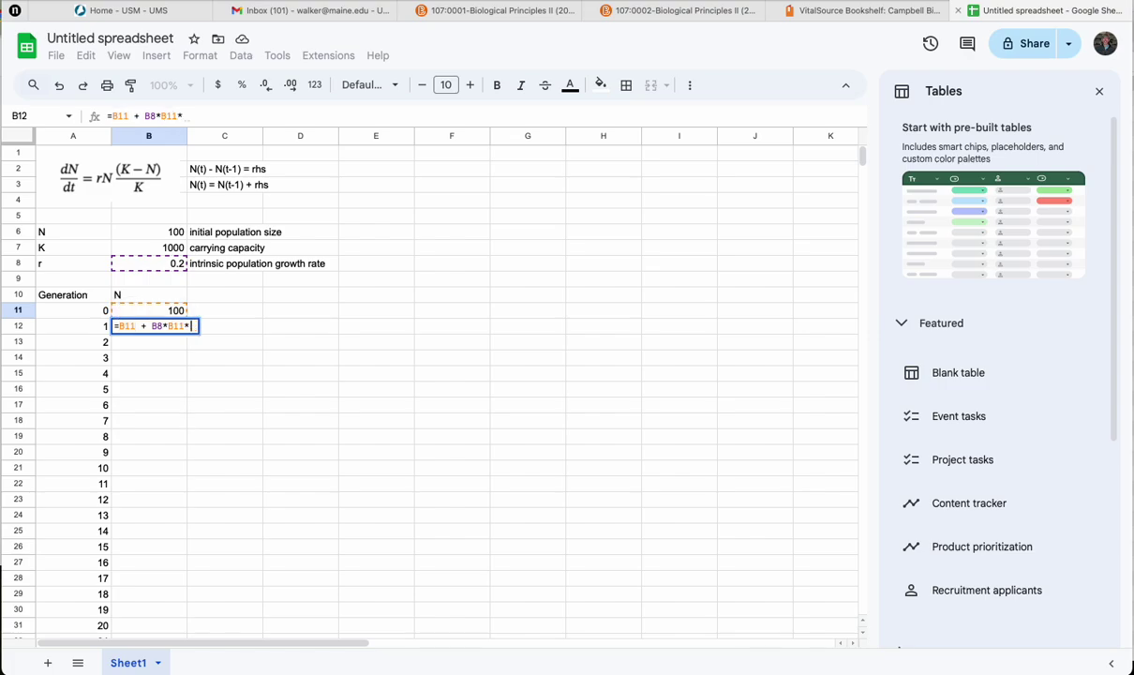
text(()
click(153, 251)
text(-)
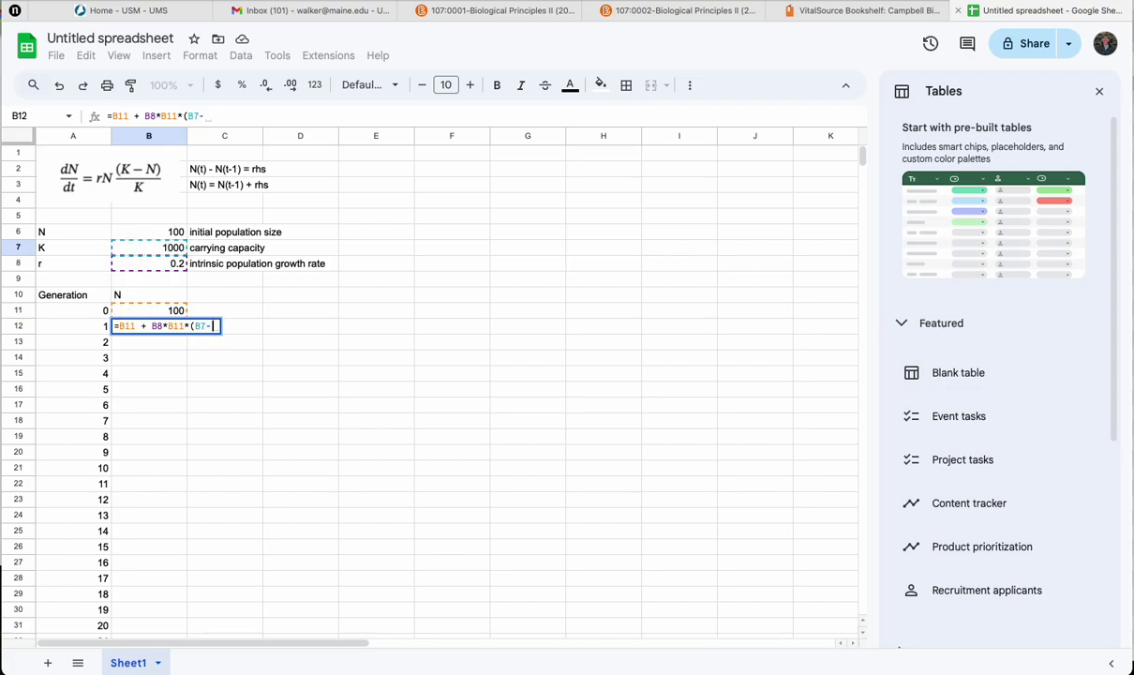
click(153, 311)
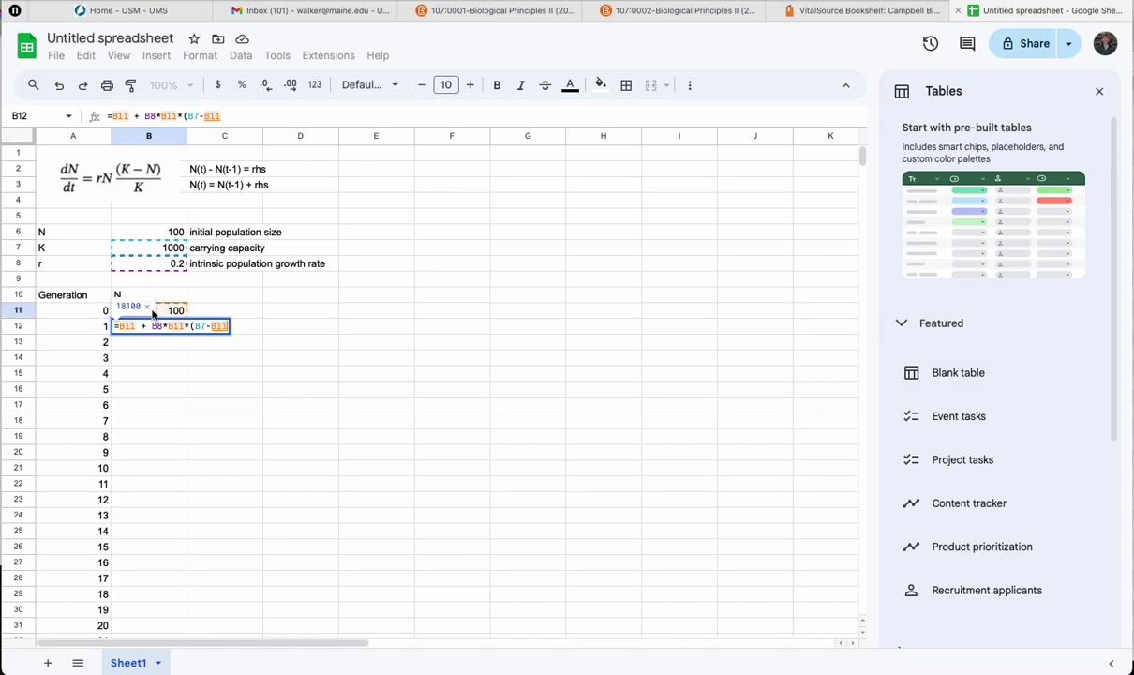
text())
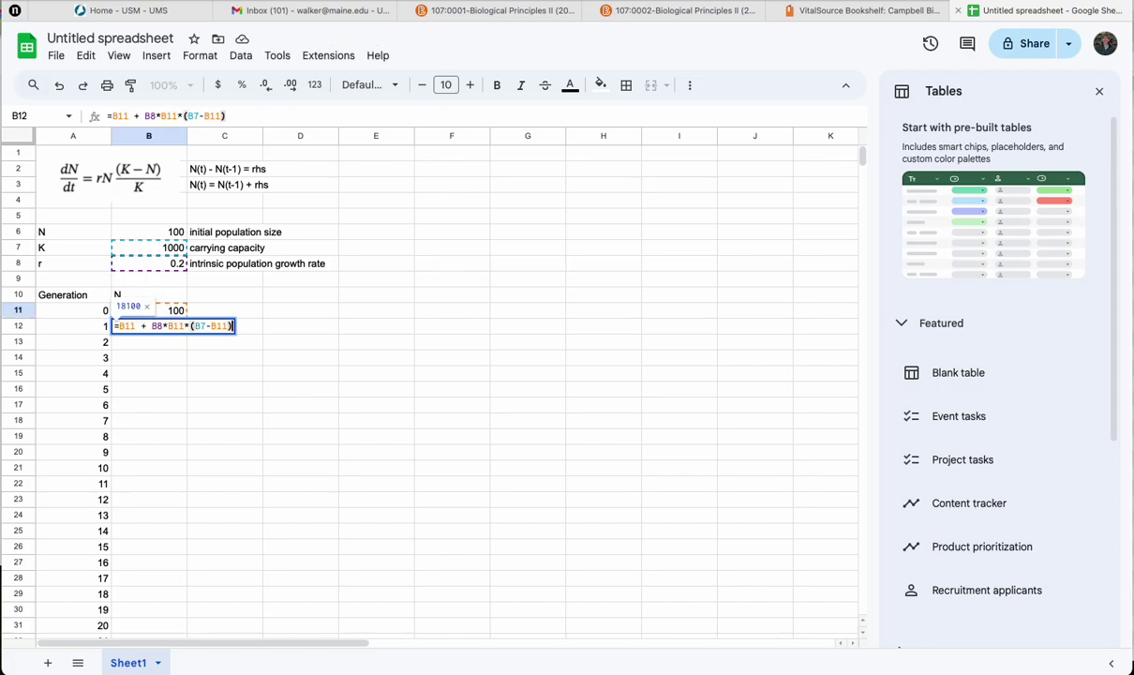
text(/)
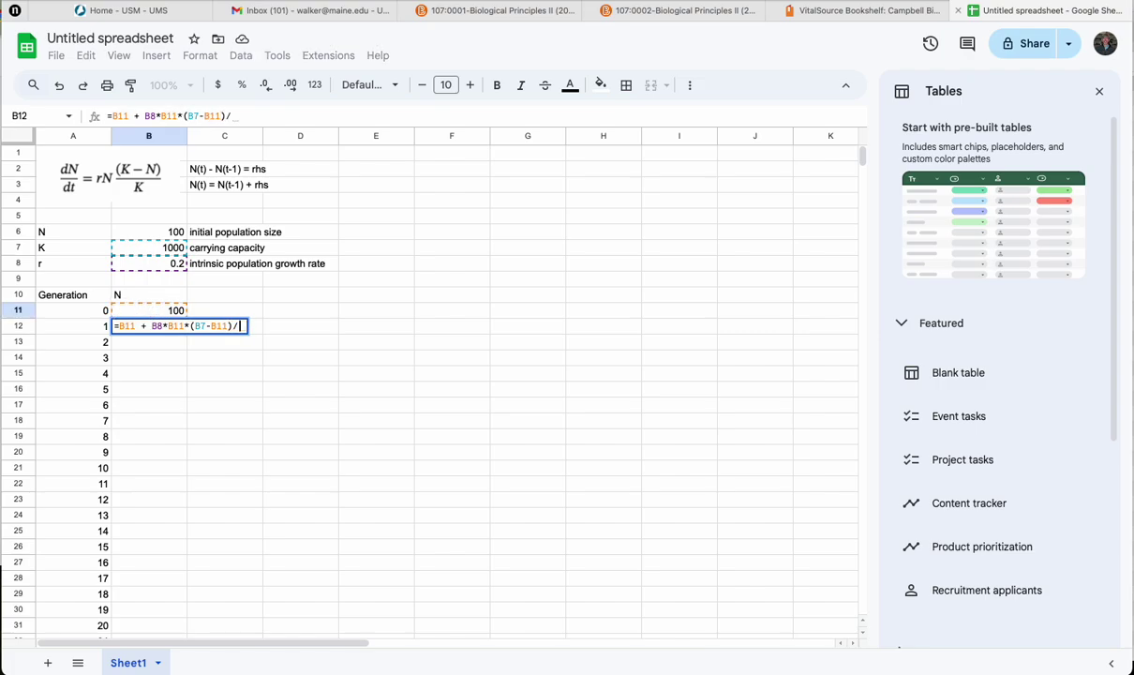
click(164, 248)
key(Return)
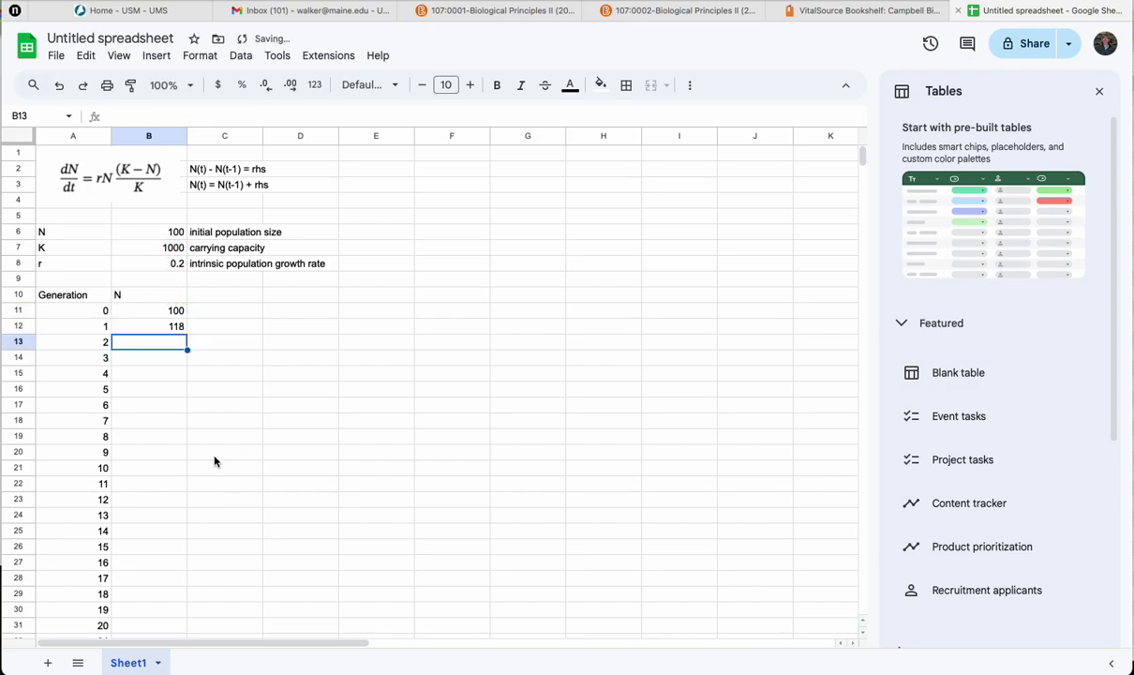
Step: Fill the generation 1 formula from B12 down to B13 and inspect the cell references in the copy
click(171, 328)
drag(187, 333, 186, 344)
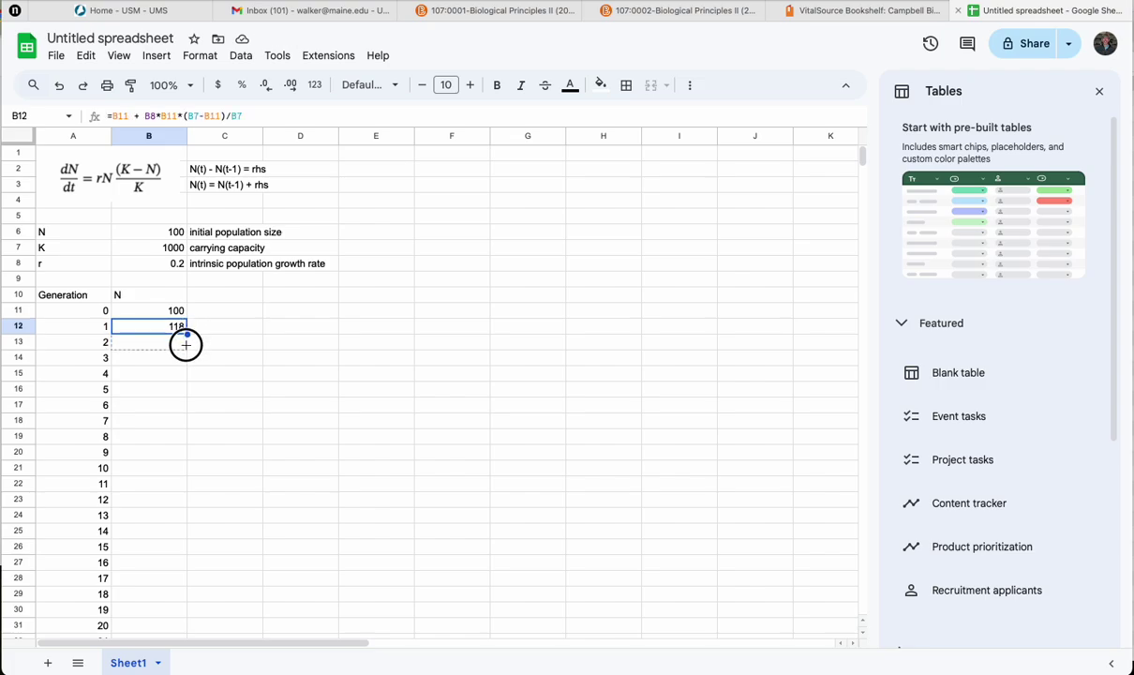
drag(186, 345, 185, 344)
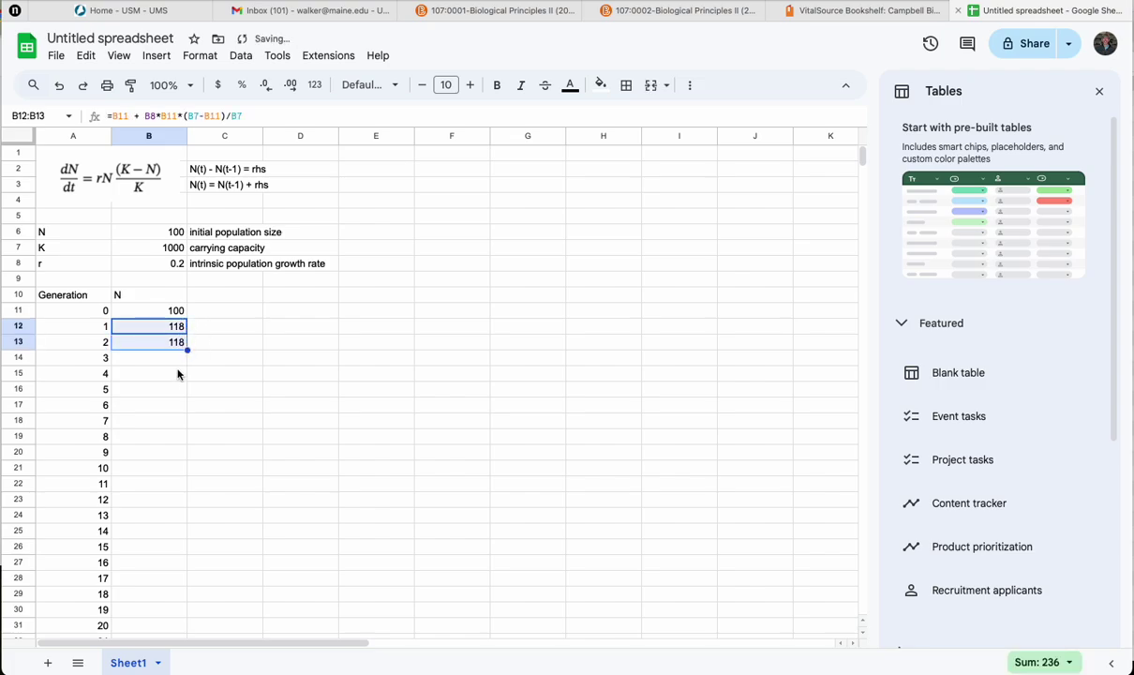
click(172, 356)
click(178, 343)
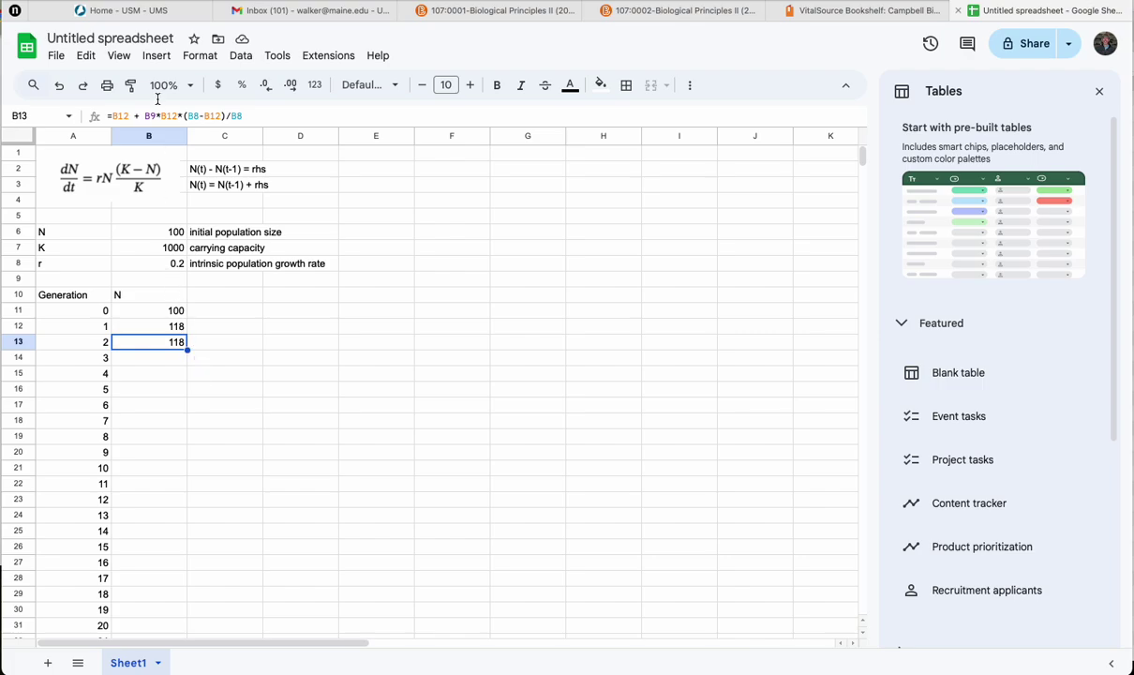
Step: In the B12 formula, lock the row of the growth rate as B$8 and of the carrying capacity inside the parentheses as B$7
click(168, 323)
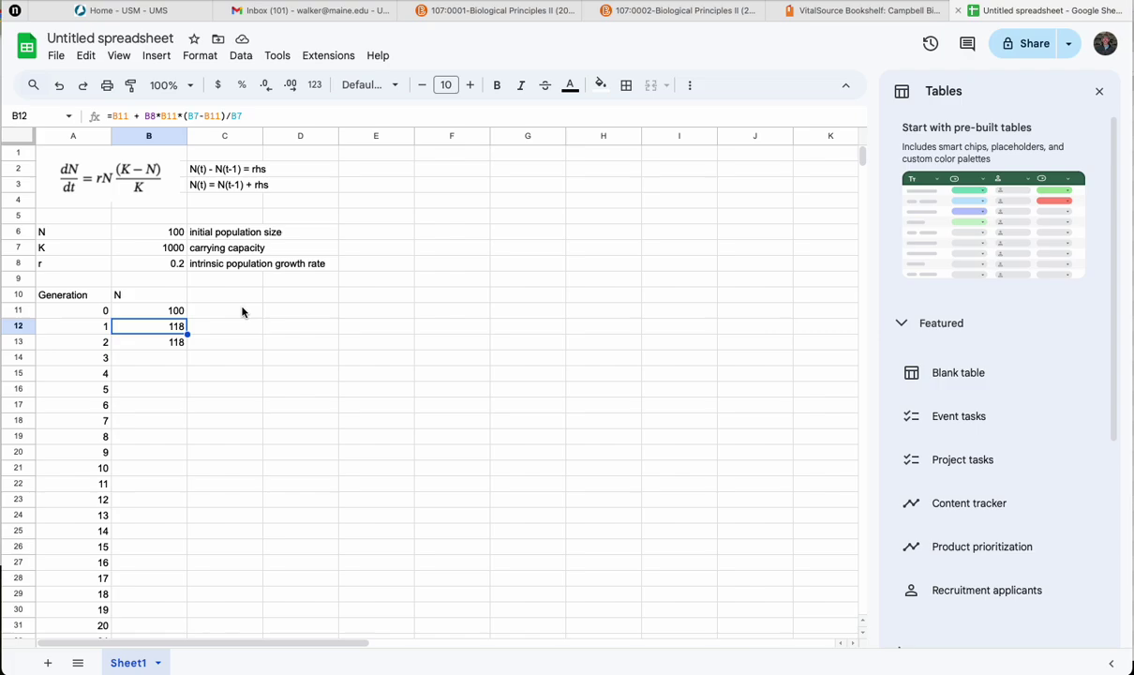
click(150, 116)
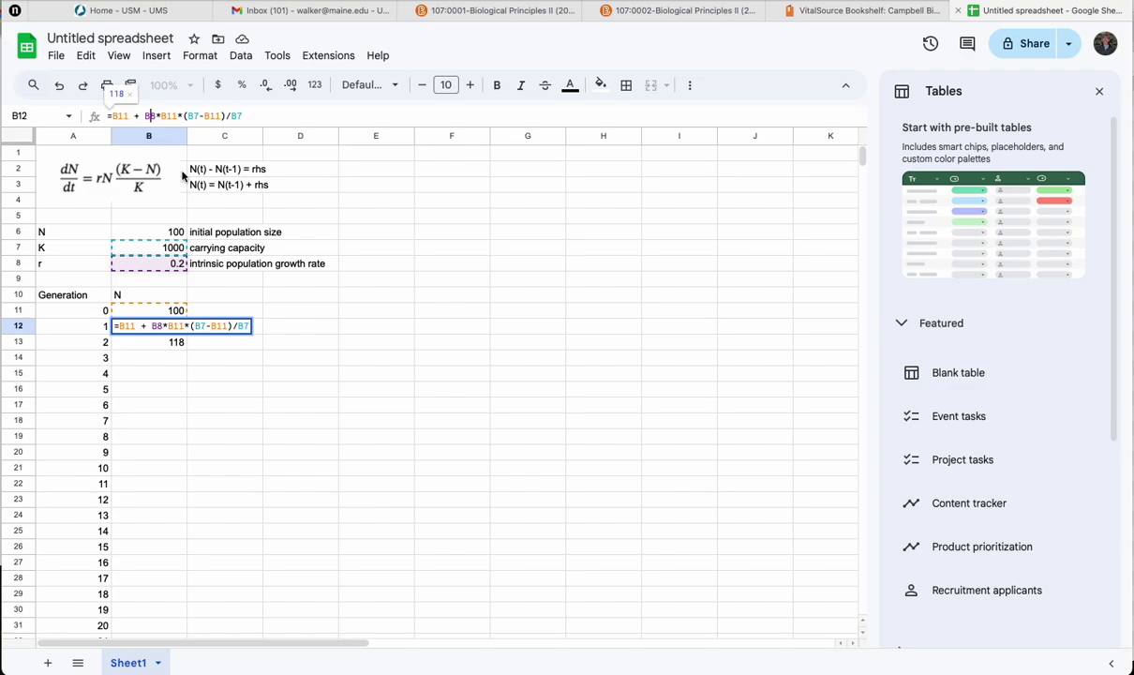
text($)
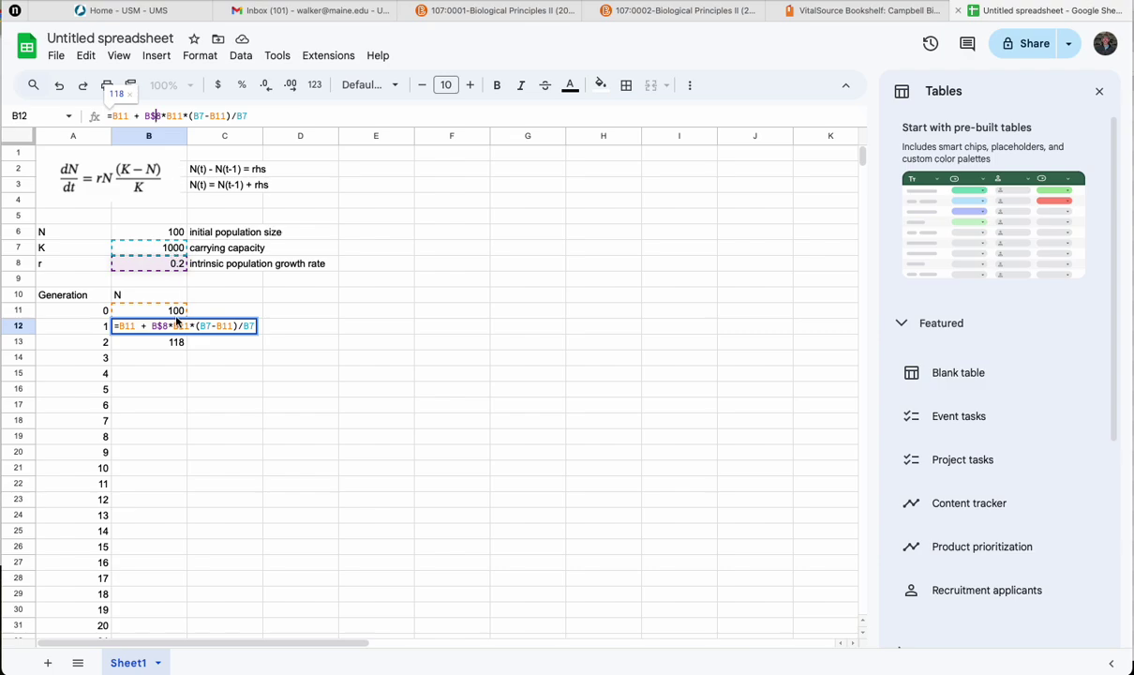
click(199, 117)
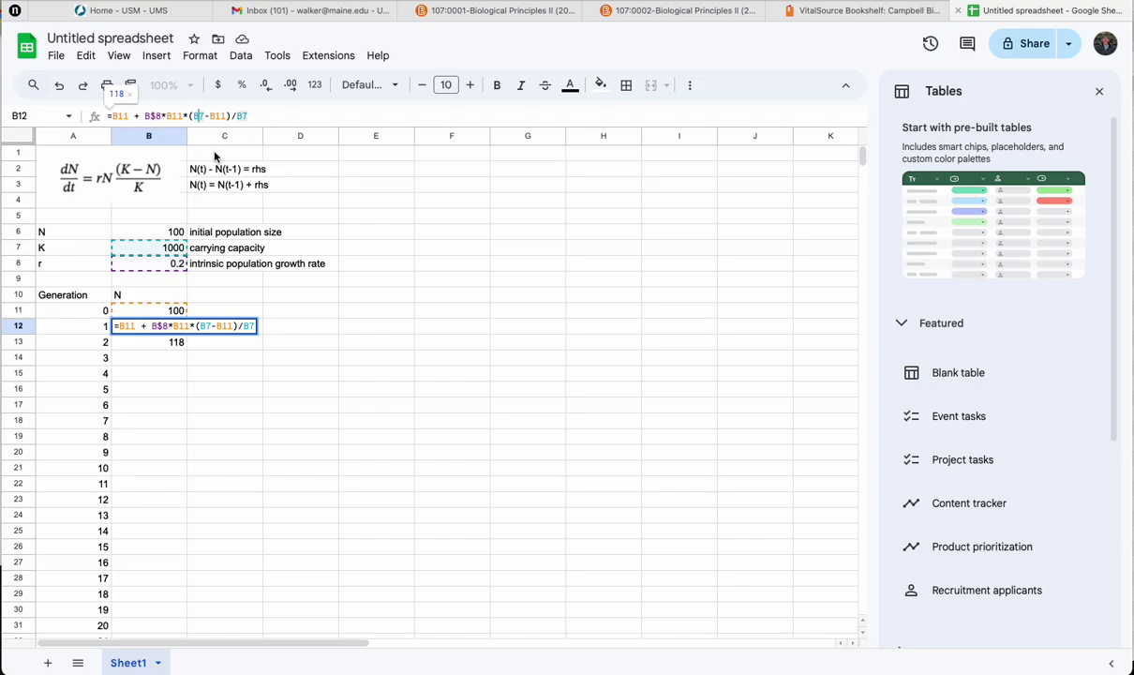
text($)
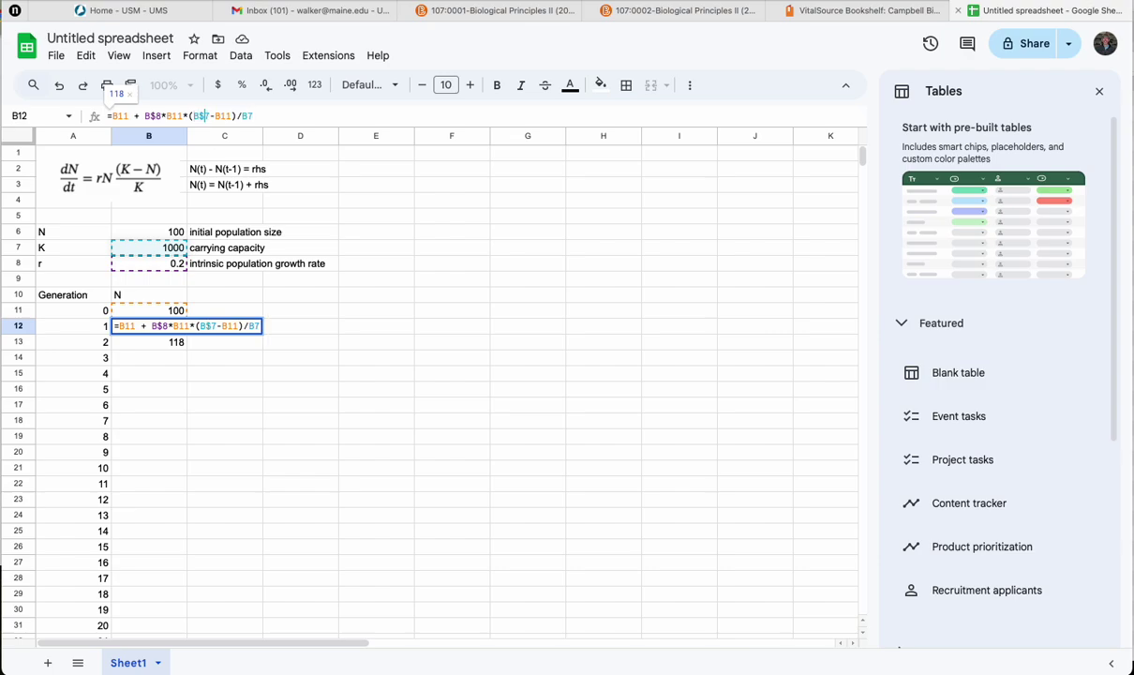